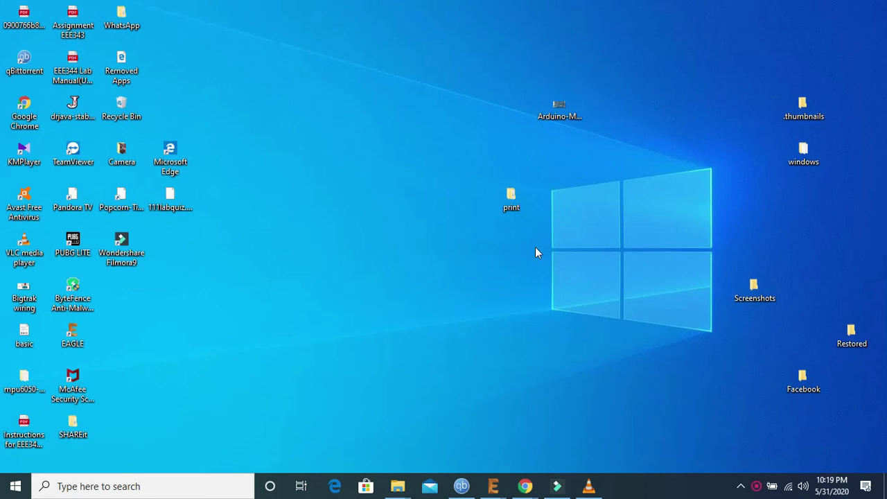
Refresh the desktop and bring the EAGLE Control Panel window to the front
{"action": "right_click", "coordinate": [390, 180]}
{"action": "left_click", "coordinate": [424, 220]}
{"action": "mouse_move", "coordinate": [493, 486]}
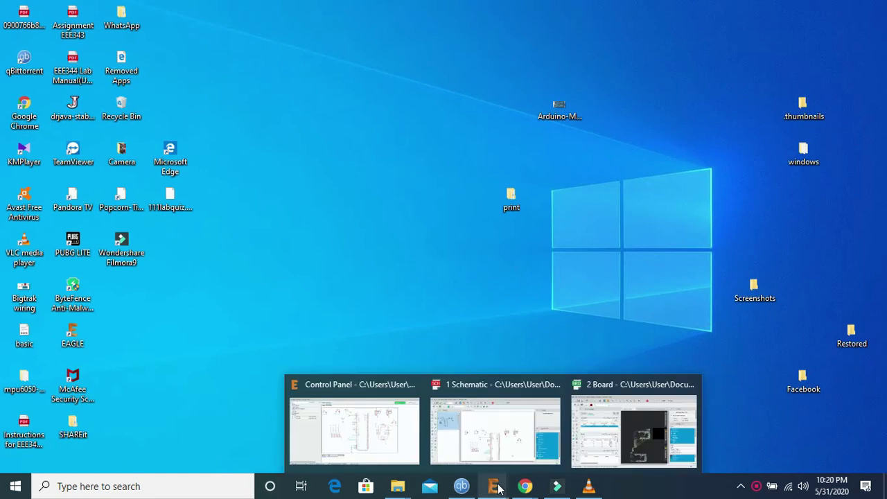
{"action": "left_click", "coordinate": [389, 455]}
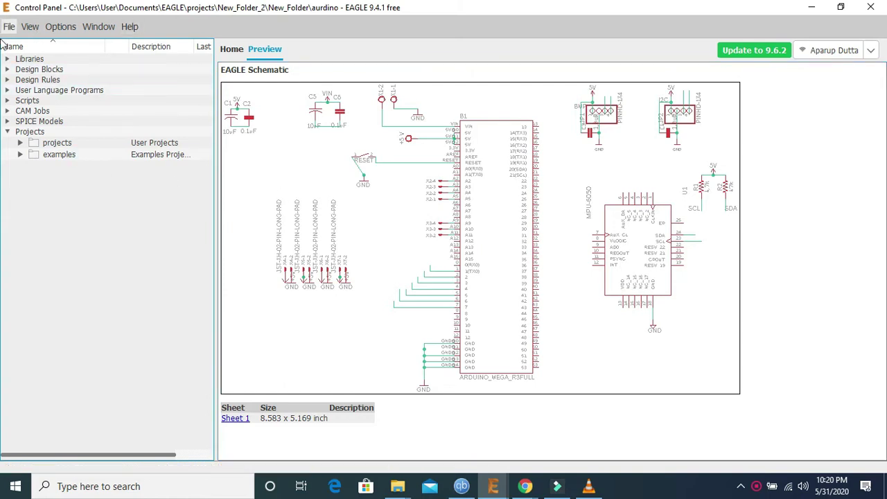
Examine the contents of the user libraries and the managed libraries in the Control Panel tree, and collapse both folders again
{"action": "left_click", "coordinate": [9, 61]}
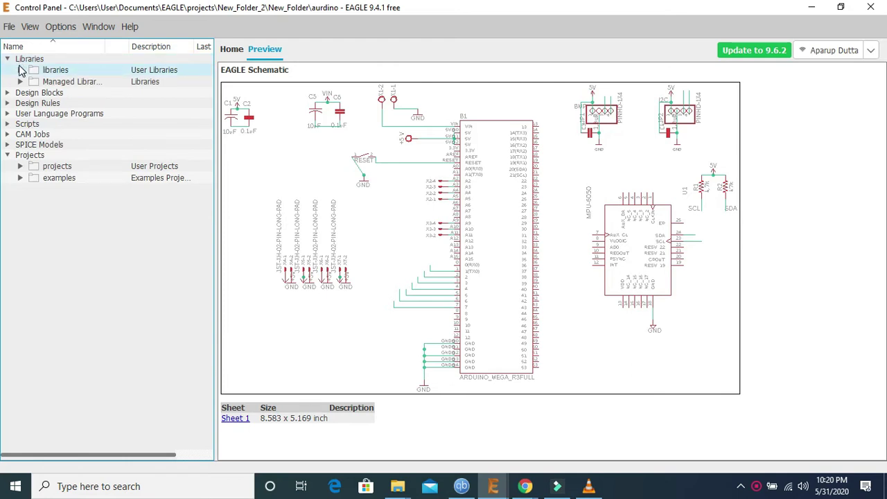
{"action": "left_click", "coordinate": [20, 69]}
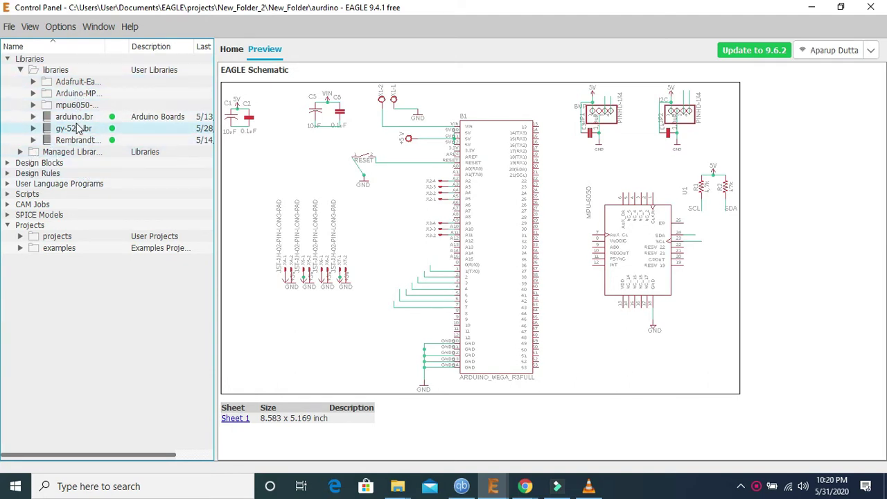
{"action": "left_click", "coordinate": [18, 151]}
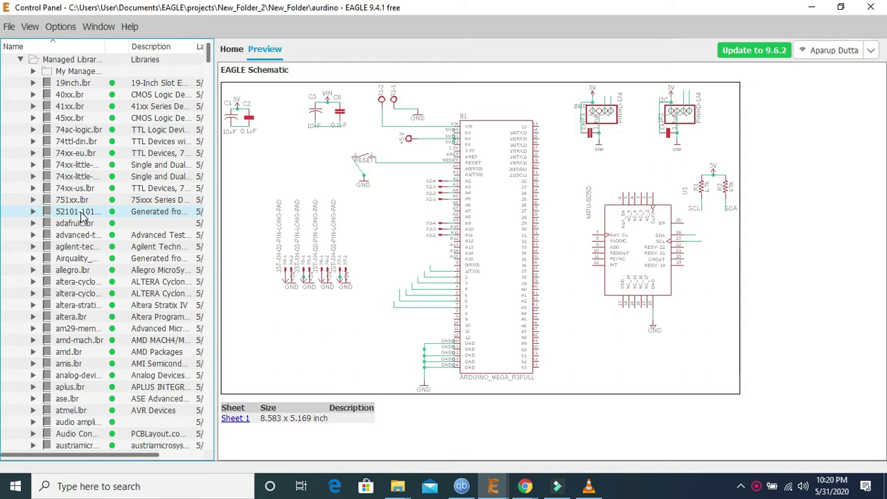
{"action": "left_click", "coordinate": [20, 60]}
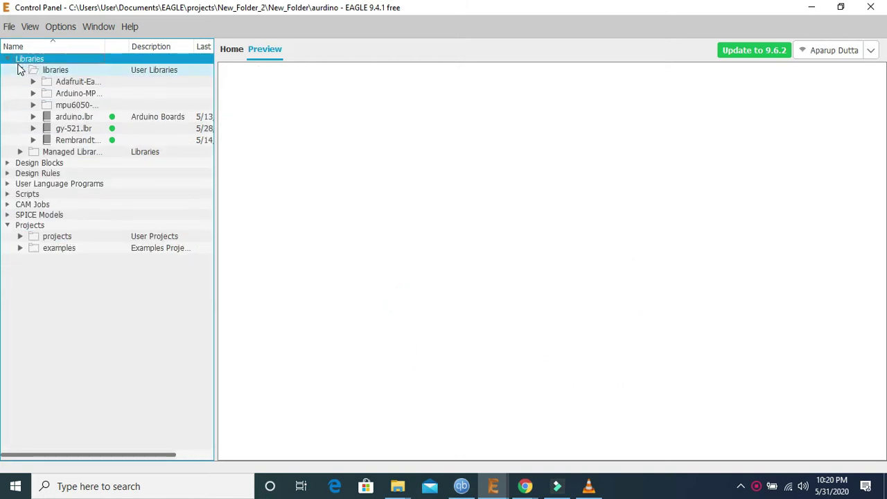
{"action": "left_click", "coordinate": [20, 70]}
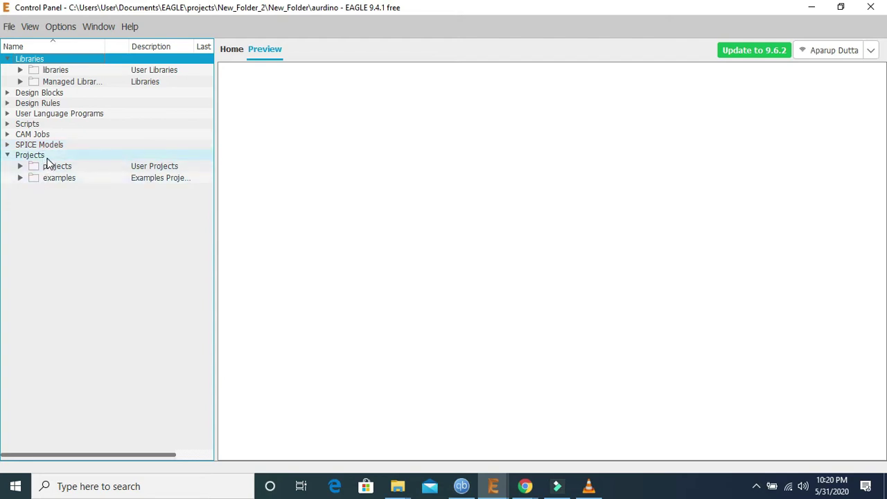
Expand the user projects folder under Projects to list its folders and files
{"action": "left_click", "coordinate": [9, 157]}
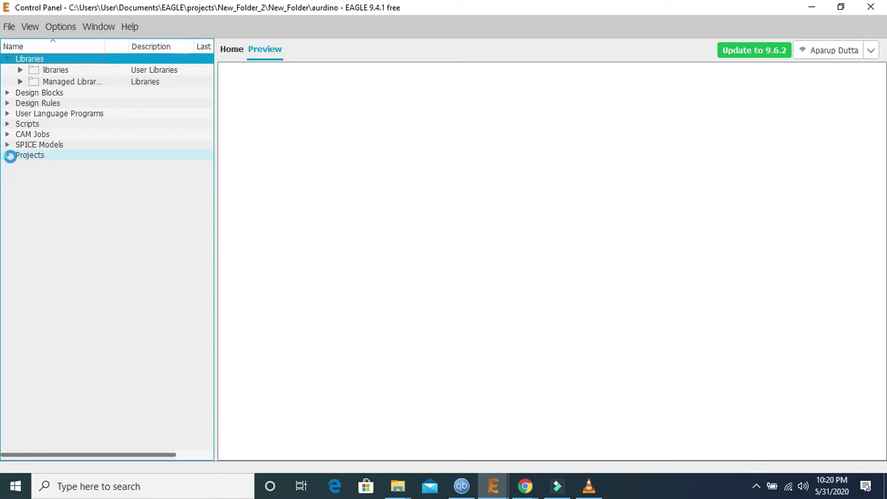
{"action": "left_click", "coordinate": [9, 157]}
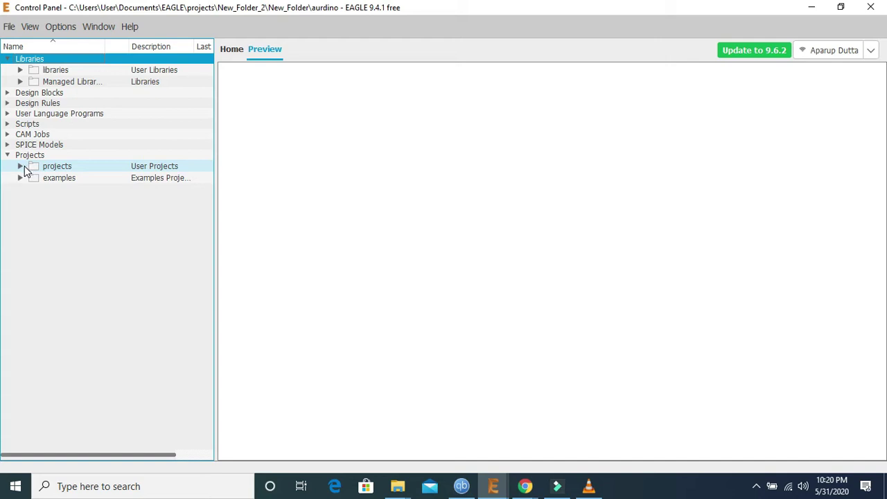
{"action": "left_click", "coordinate": [23, 167]}
{"action": "right_click", "coordinate": [24, 170]}
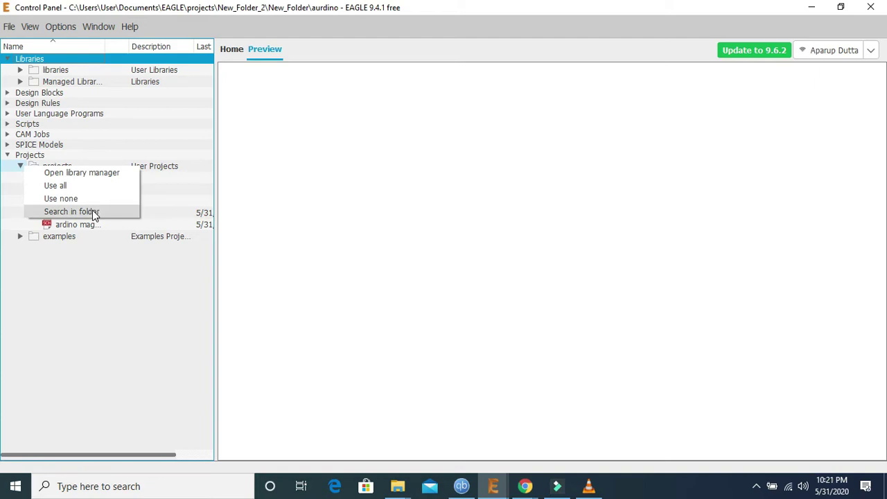
{"action": "left_click", "coordinate": [143, 143]}
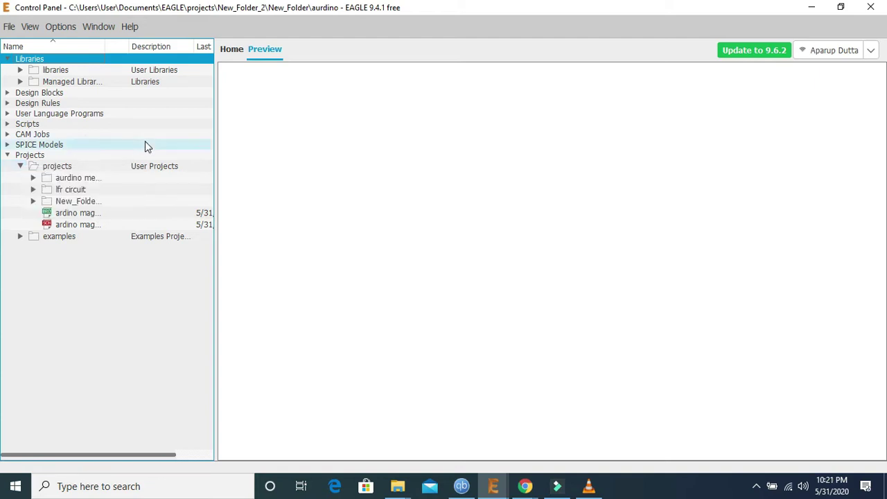
Create a new subfolder with the default name inside New_Folder_2, and select the neighbouring New_Folder
{"action": "right_click", "coordinate": [67, 207]}
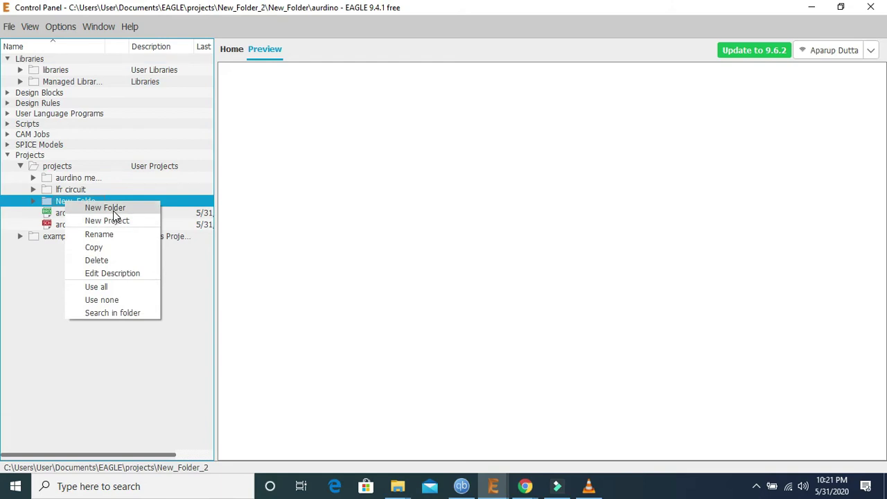
{"action": "left_click", "coordinate": [113, 208]}
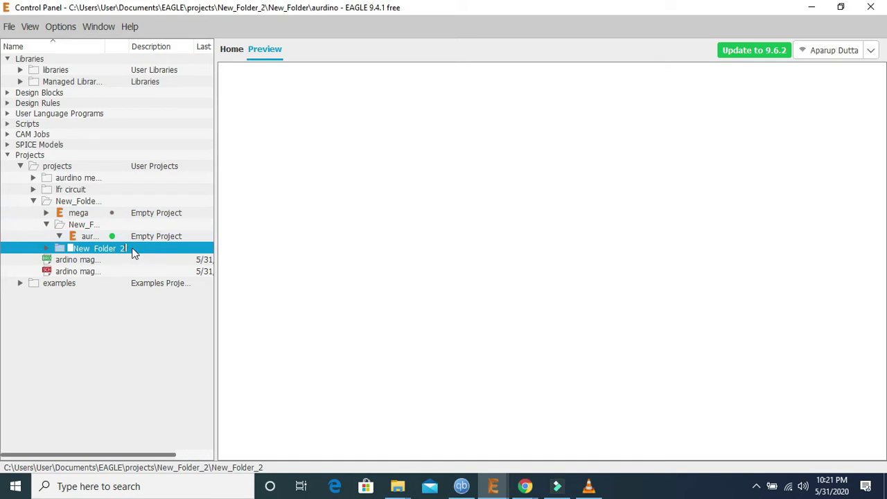
{"action": "left_click", "coordinate": [85, 226]}
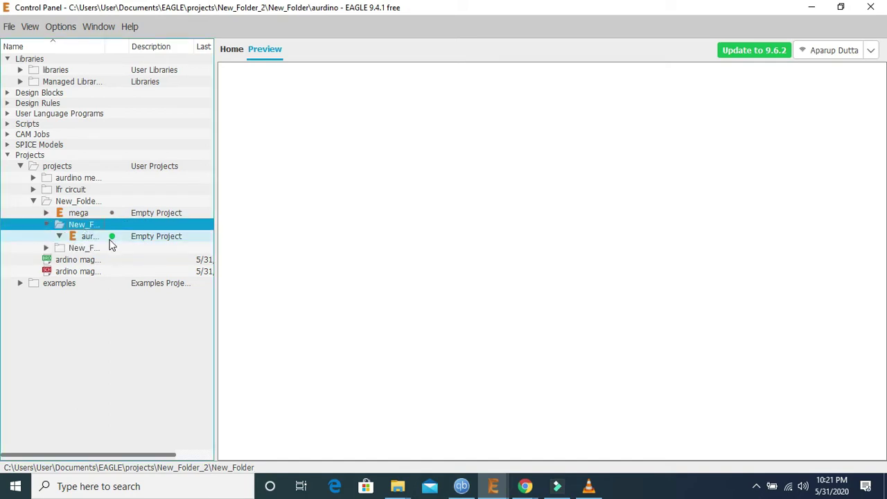
Toggle the aurdino project in New_Folder and minimize the schematic and board windows that cover the Control Panel
{"action": "left_click", "coordinate": [109, 236]}
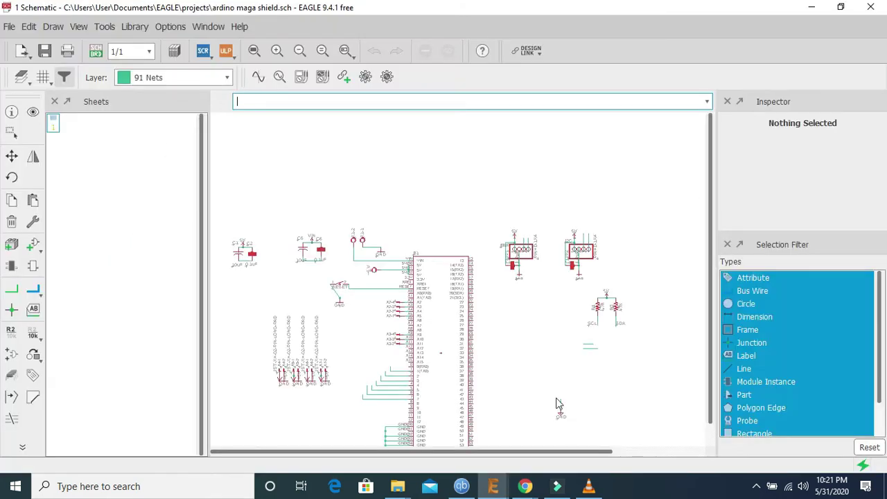
{"action": "left_click", "coordinate": [813, 8]}
{"action": "left_click", "coordinate": [720, 11]}
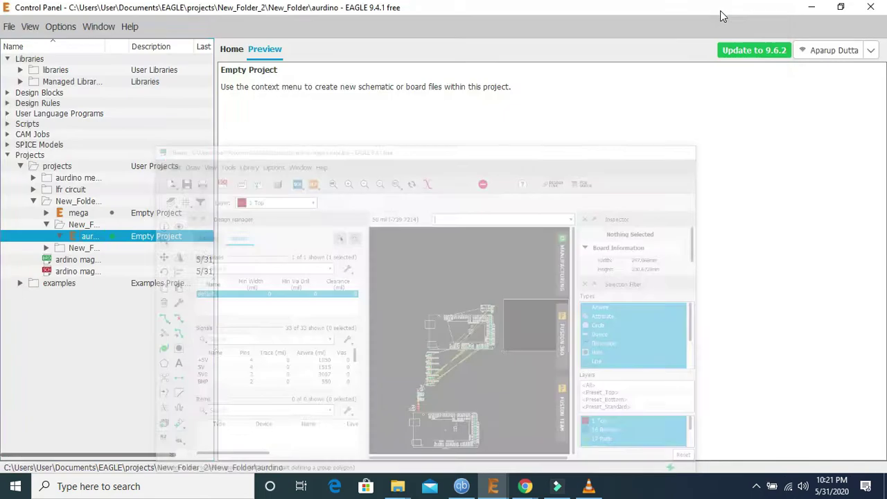
{"action": "double_click", "coordinate": [127, 238]}
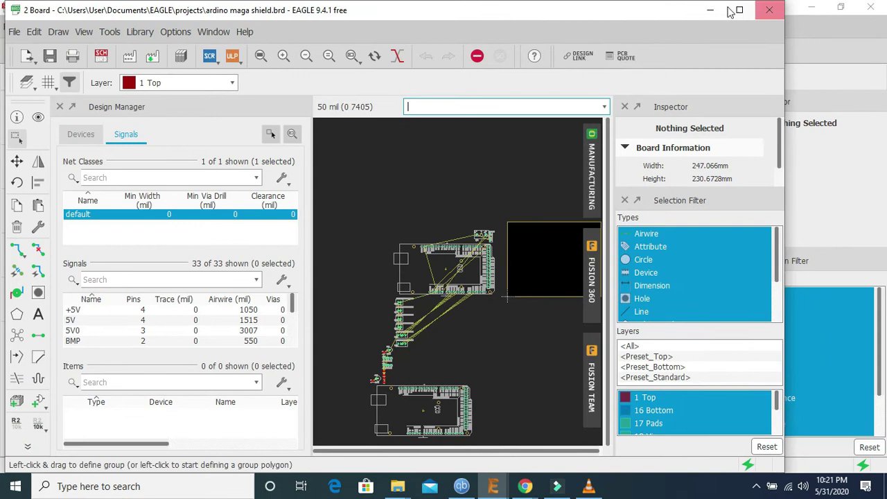
{"action": "left_click", "coordinate": [710, 10]}
{"action": "left_click", "coordinate": [812, 10]}
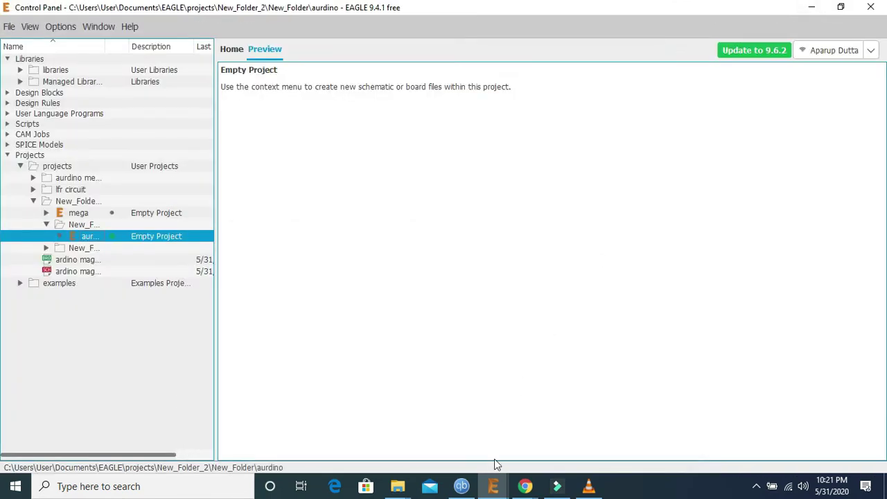
Reopen the aurdino project from the Control Panel and dismiss the ardino maga shield schematic and board windows
{"action": "left_click", "coordinate": [499, 492]}
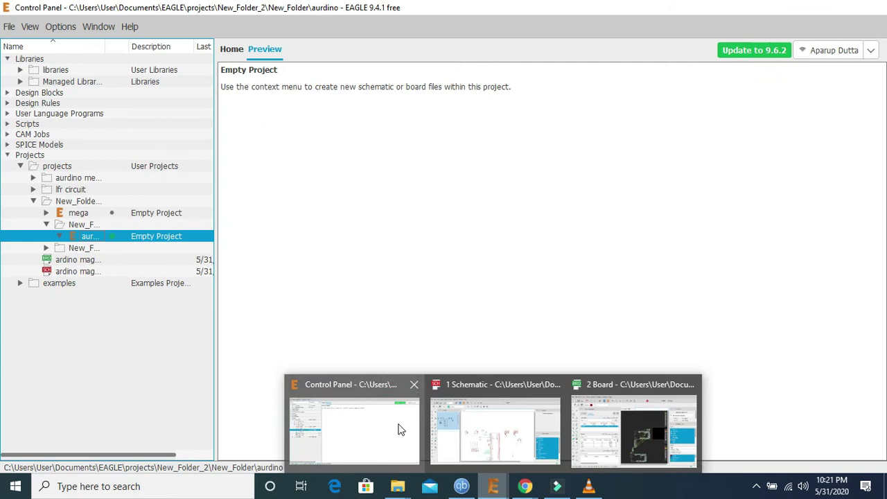
{"action": "left_click", "coordinate": [401, 430]}
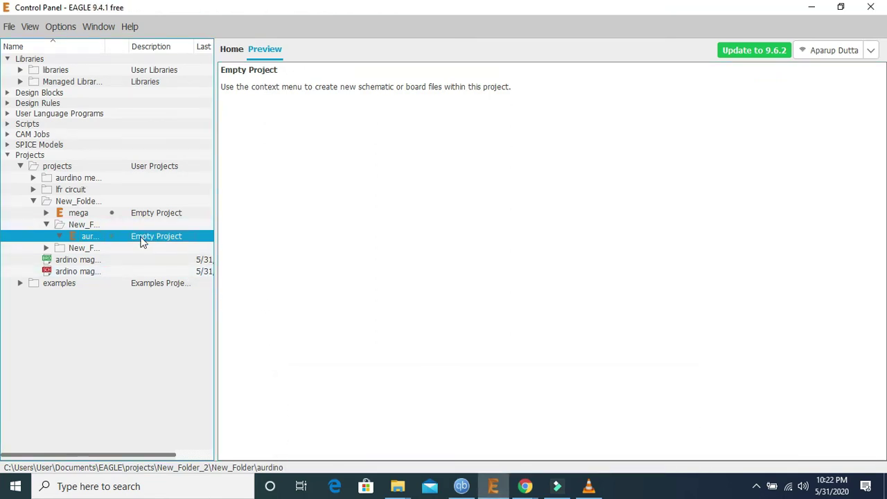
{"action": "double_click", "coordinate": [84, 236]}
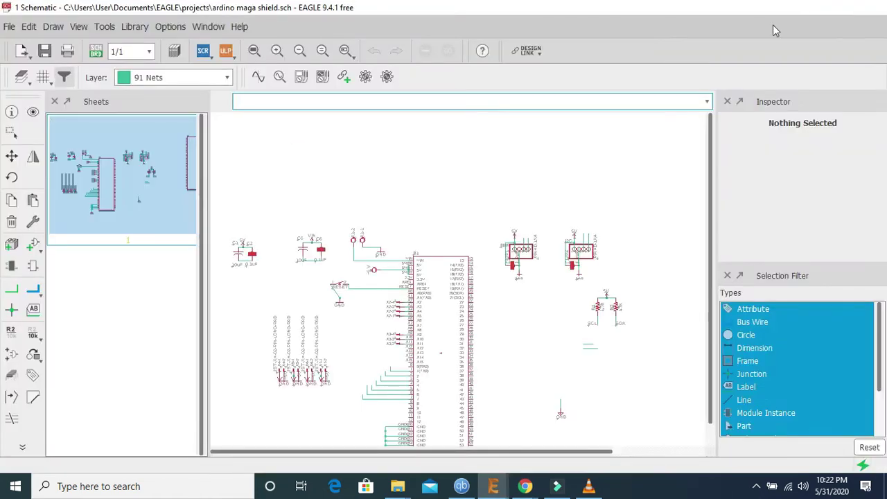
{"action": "key", "text": "alt+F4"}
{"action": "key", "text": "alt+F4"}
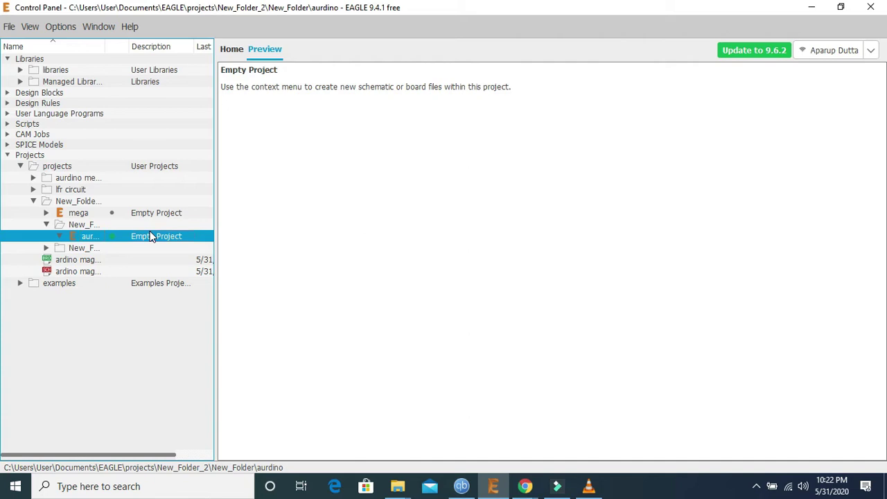
Create a new schematic inside the aurdino project
{"action": "right_click", "coordinate": [151, 236]}
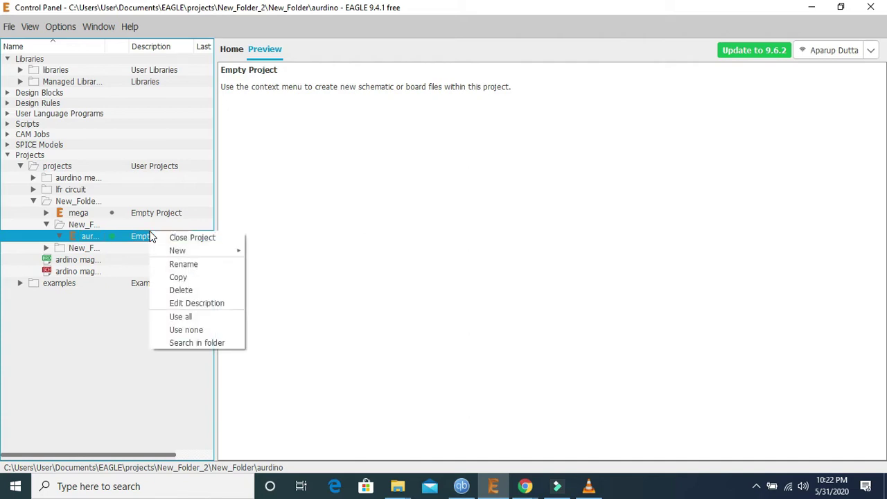
{"action": "mouse_move", "coordinate": [180, 255]}
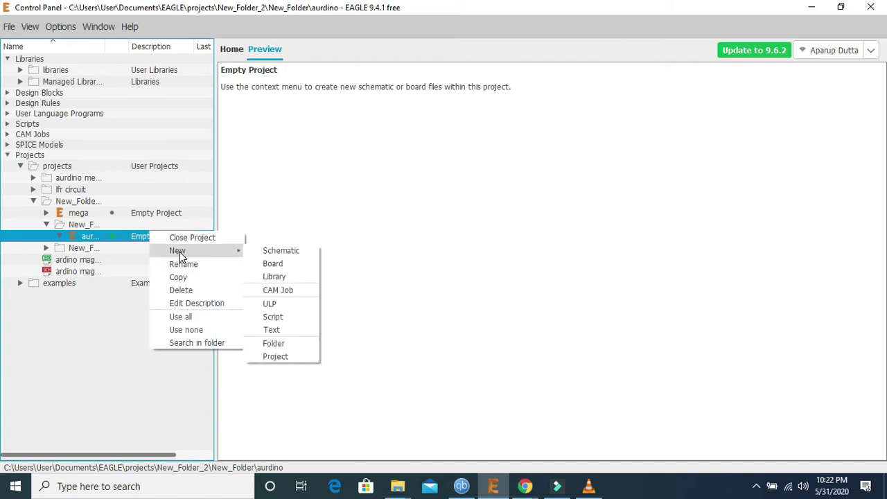
{"action": "left_click", "coordinate": [290, 254]}
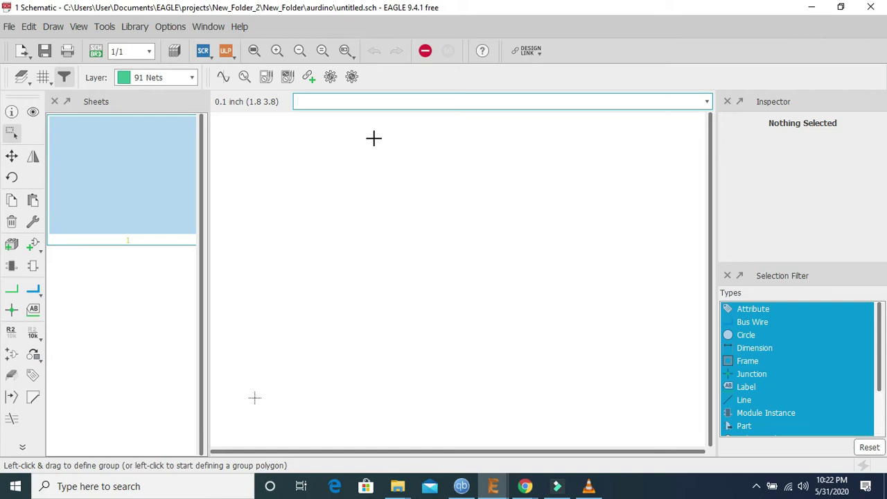
Review the in-use and available libraries in the Library Manager, including the Wurth infrared LED library, and close it
{"action": "left_click", "coordinate": [175, 53]}
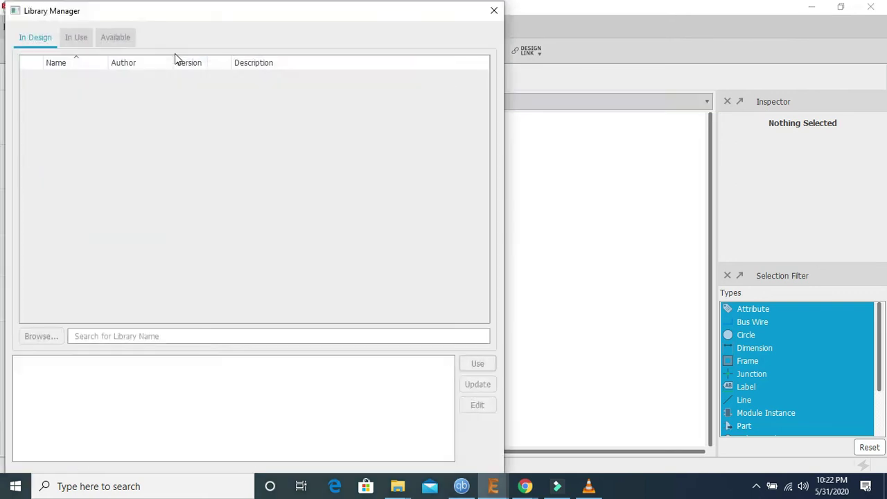
{"action": "left_click", "coordinate": [72, 38]}
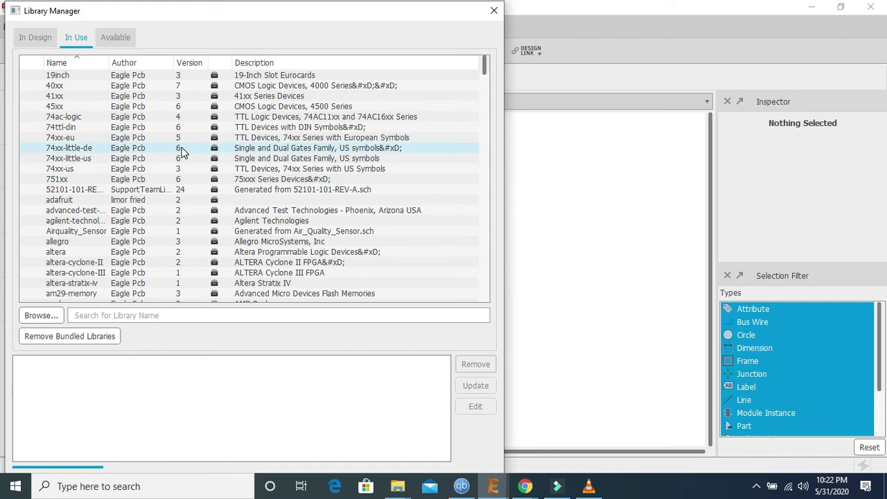
{"action": "left_click", "coordinate": [119, 37]}
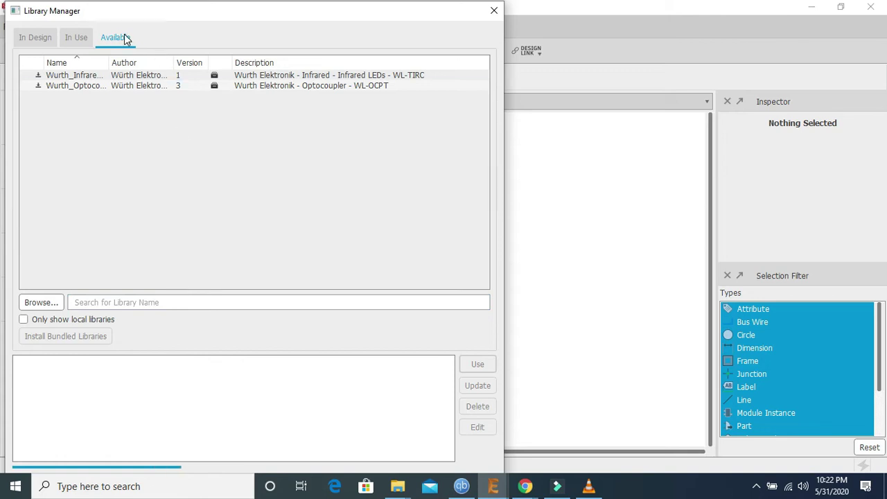
{"action": "left_click", "coordinate": [154, 79]}
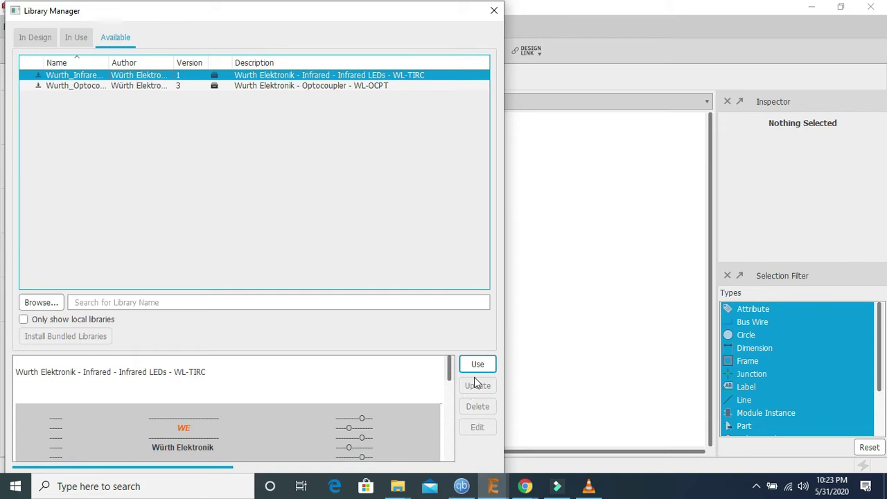
{"action": "left_click", "coordinate": [83, 39]}
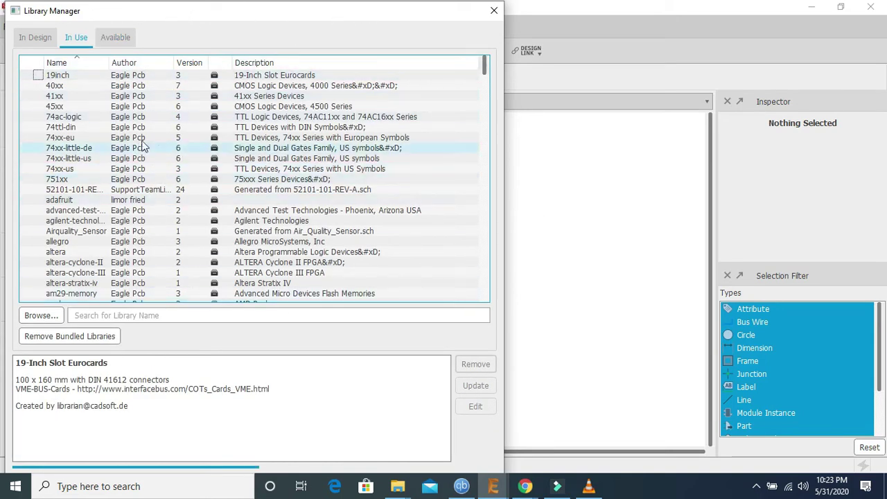
{"action": "left_click", "coordinate": [493, 10]}
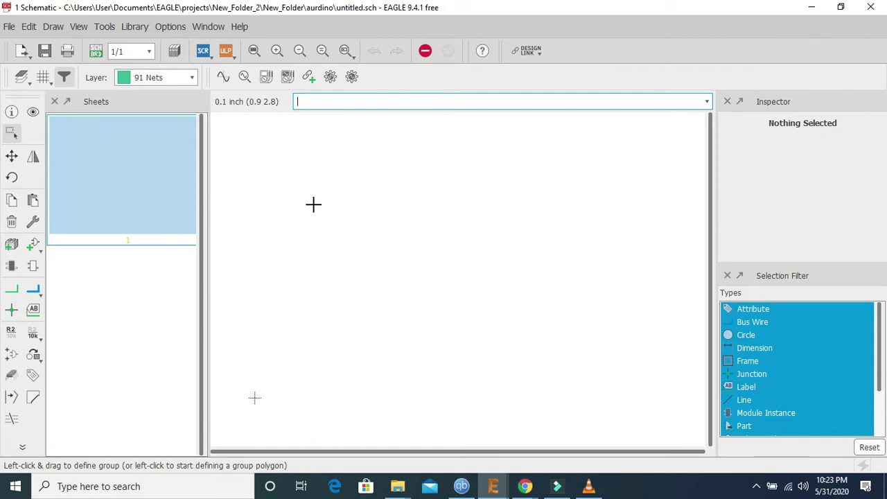
Open the Add part dialog for the new schematic and search its libraries for "resisitor"
{"action": "left_click", "coordinate": [12, 132]}
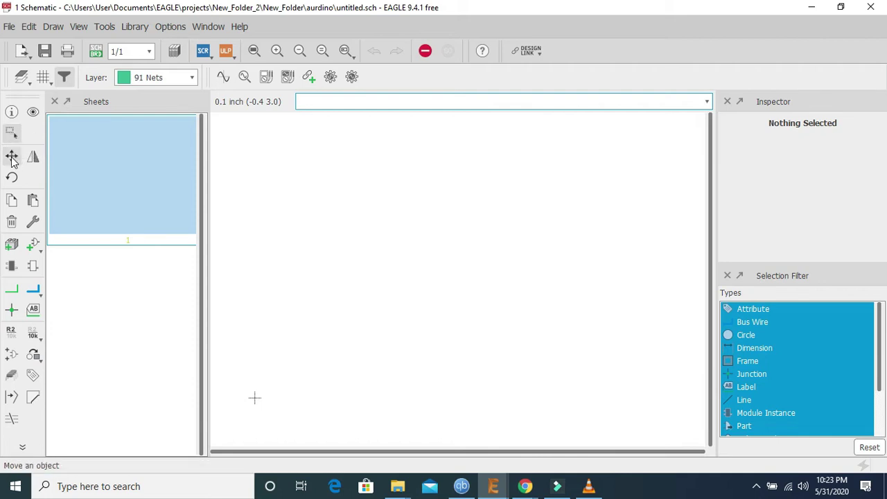
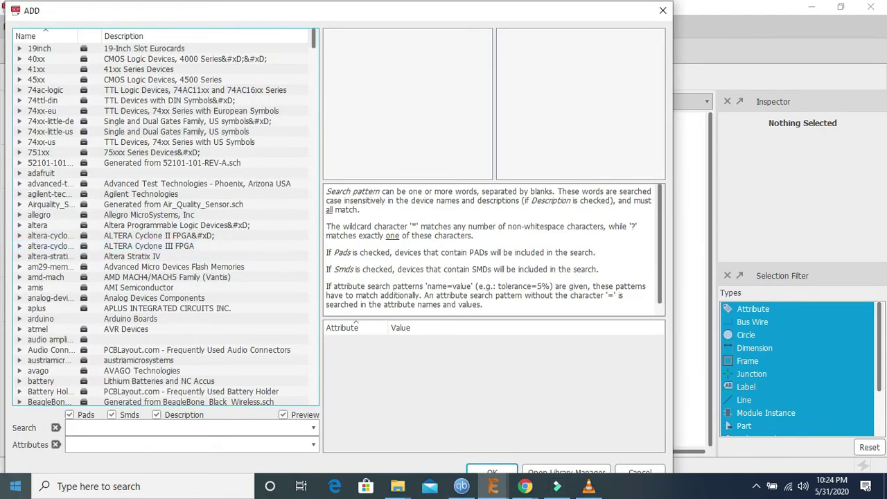
{"action": "left_click", "coordinate": [77, 427]}
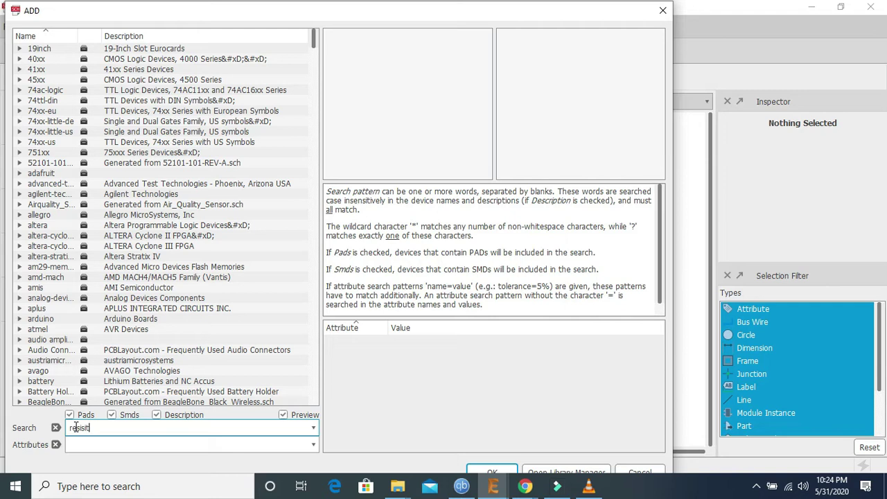
{"action": "type", "text": "resistor"}
{"action": "key", "text": "Return"}
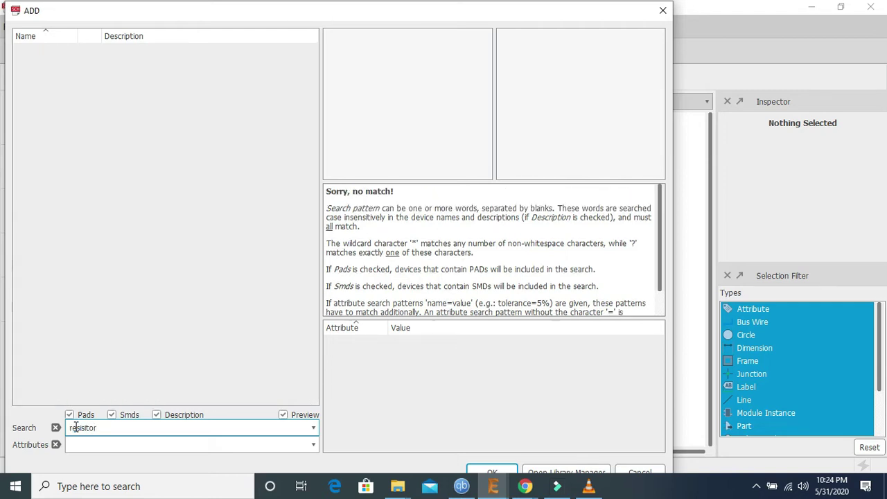
Correct the part search term to "resistor" and run the library search again
{"action": "key", "text": "ctrl+a"}
{"action": "key", "text": "BackSpace"}
{"action": "type", "text": "resistor"}
{"action": "left_click", "coordinate": [75, 428]}
{"action": "key", "text": "Return"}
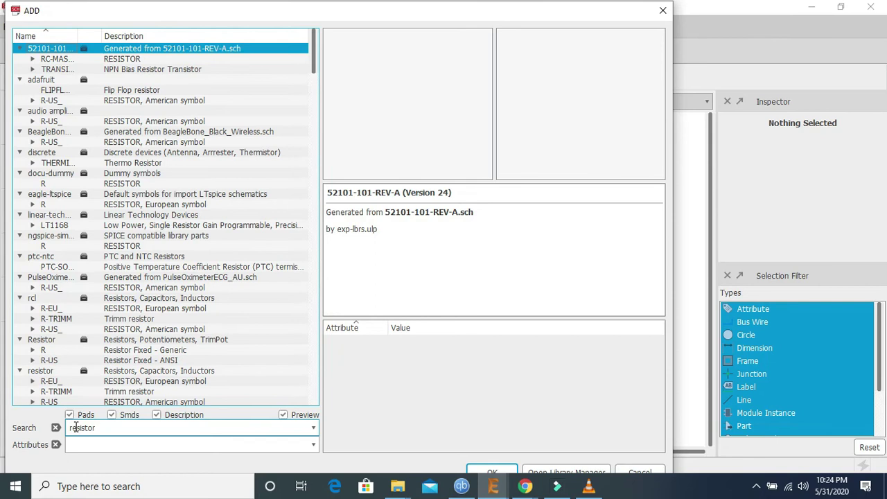
Add the RC-MASTER-SMD_R0603MP resistor from the 52101-101-REV-A library and place it vertically on the sheet
{"action": "key", "text": "Down"}
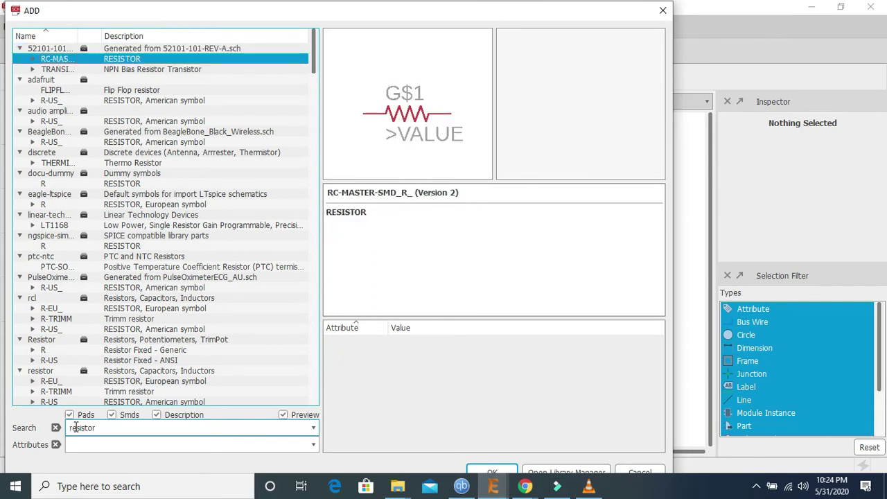
{"action": "key", "text": "Down"}
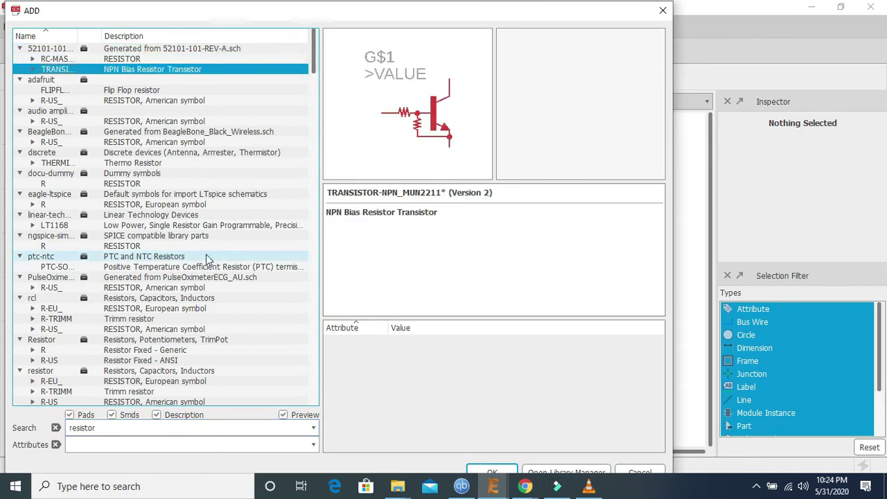
{"action": "left_click", "coordinate": [119, 61]}
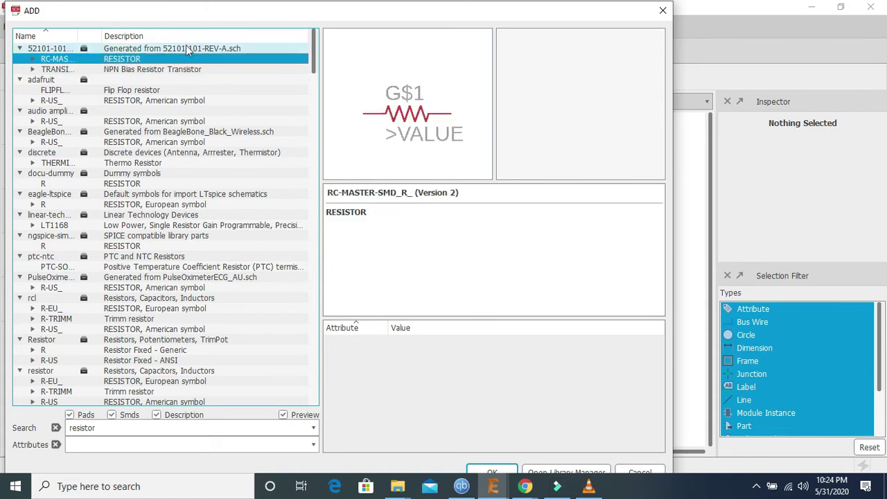
{"action": "double_click", "coordinate": [141, 61]}
{"action": "double_click", "coordinate": [125, 70]}
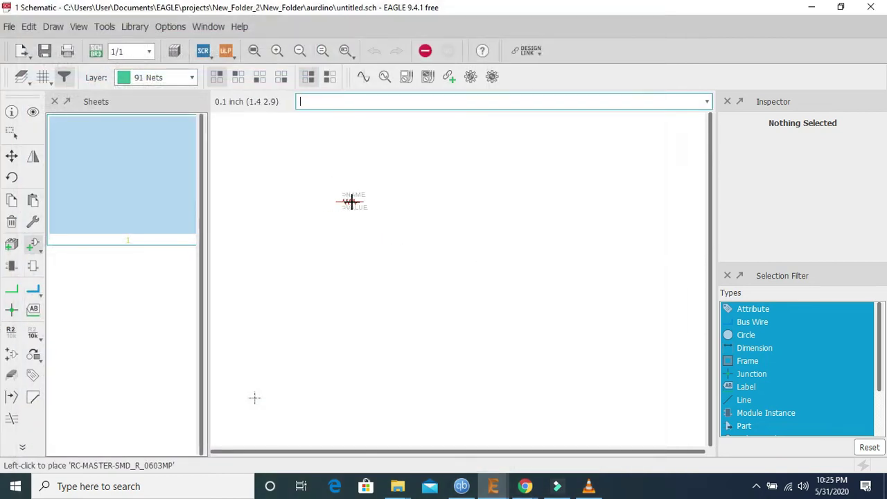
{"action": "scroll", "coordinate": [357, 221], "scroll_direction": "up", "scroll_amount": 1}
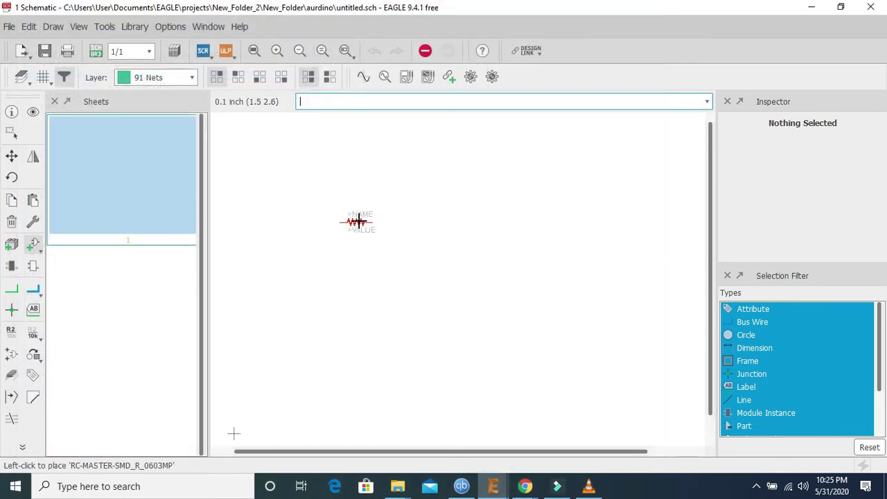
{"action": "scroll", "coordinate": [357, 220], "scroll_direction": "down", "scroll_amount": 1}
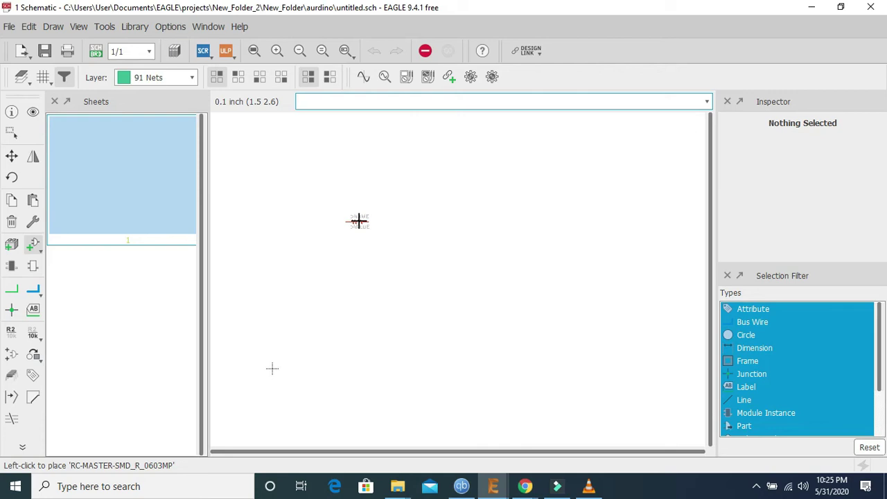
{"action": "right_click", "coordinate": [359, 220]}
{"action": "left_click", "coordinate": [359, 221]}
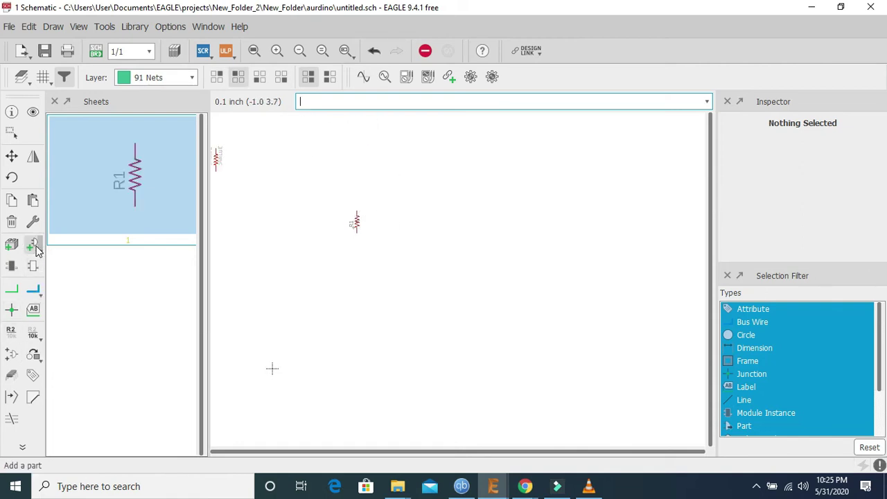
Reopen the Add part dialog and search the libraries for "capacitor"
{"action": "left_click", "coordinate": [34, 246]}
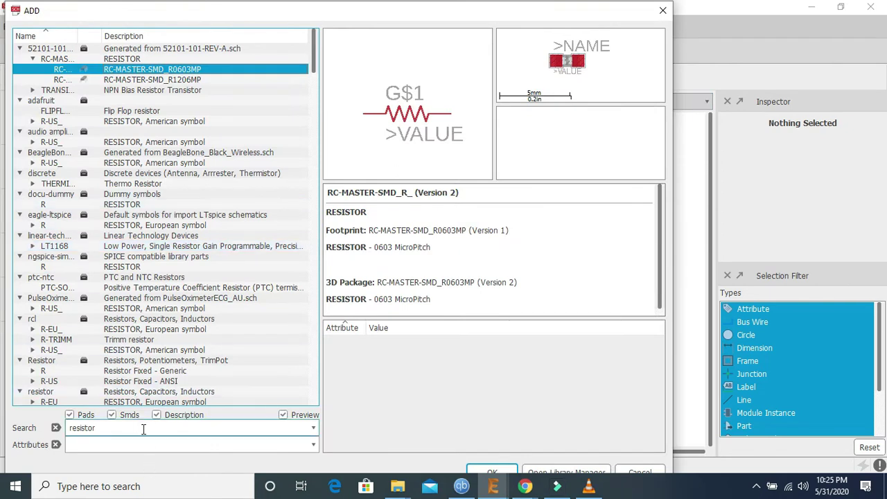
{"action": "key", "text": "ctrl+a"}
{"action": "key", "text": "BackSpace"}
{"action": "type", "text": "ca"}
{"action": "key", "text": "Return"}
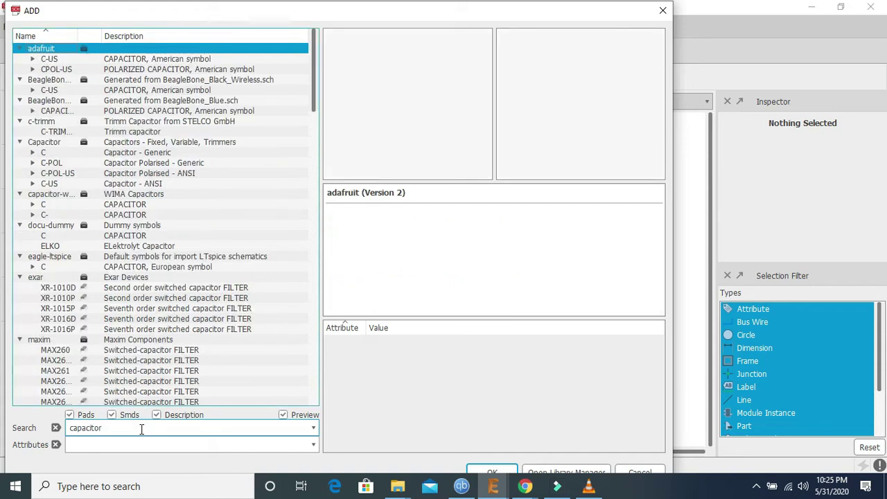
Add the adafruit CPOL-US polarized capacitor in the 085CS_1AR package and place it upright to the right of R1
{"action": "double_click", "coordinate": [117, 68]}
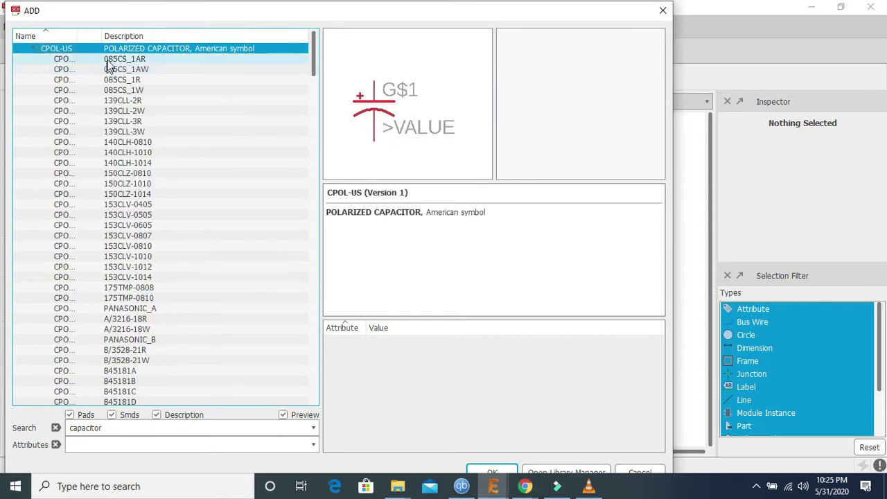
{"action": "left_click", "coordinate": [109, 61]}
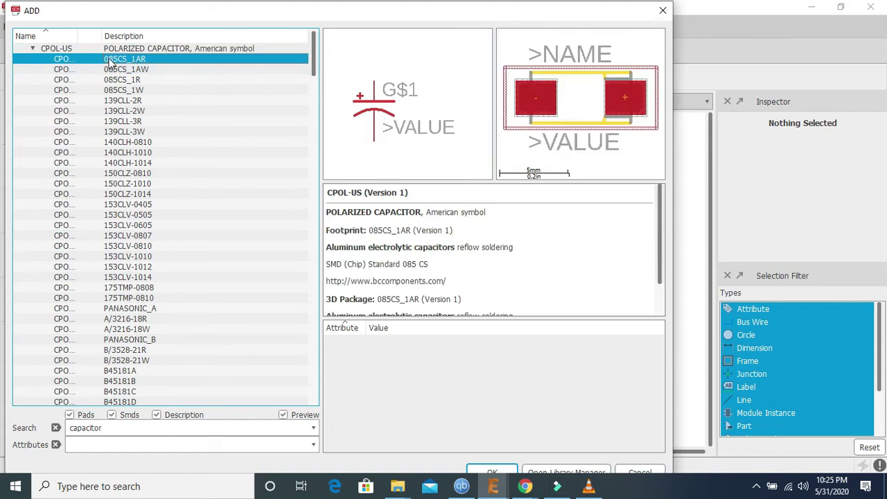
{"action": "double_click", "coordinate": [110, 61]}
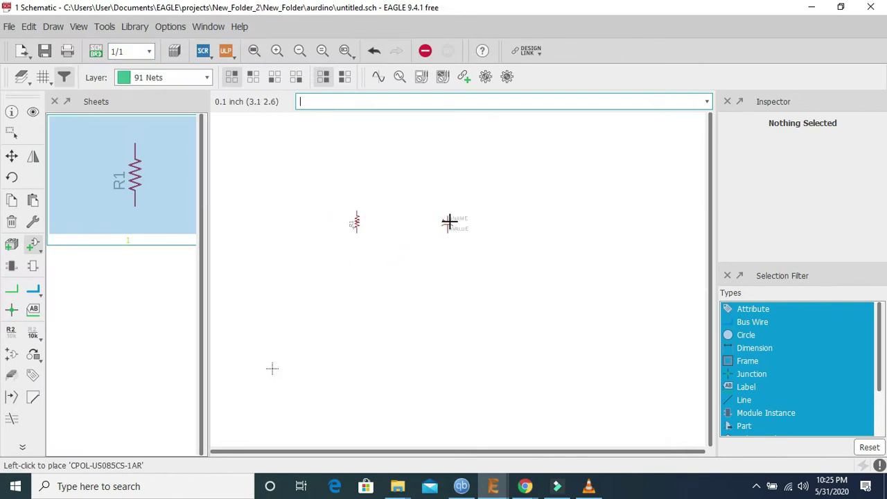
{"action": "right_click", "coordinate": [451, 221]}
{"action": "right_click", "coordinate": [451, 220]}
{"action": "right_click", "coordinate": [450, 220]}
{"action": "left_click", "coordinate": [465, 219]}
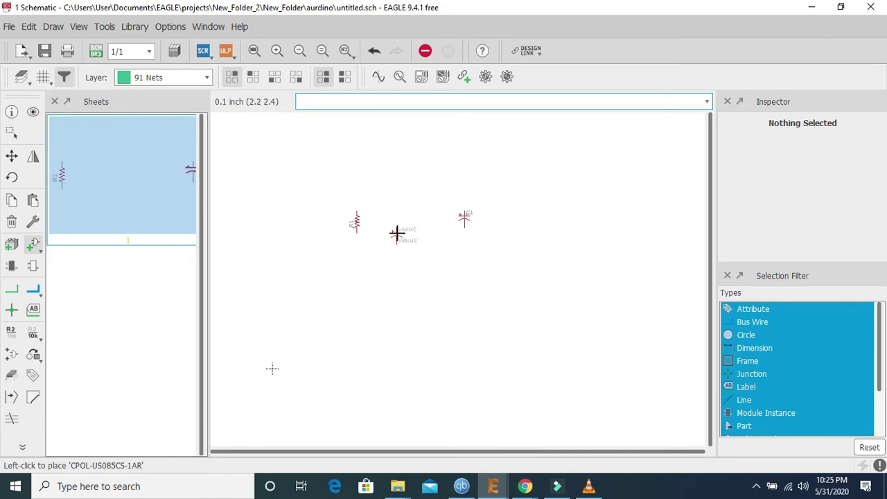
Draw a net from the upper pin of resistor R1 to the upper pin of capacitor C1
{"action": "left_click", "coordinate": [14, 294]}
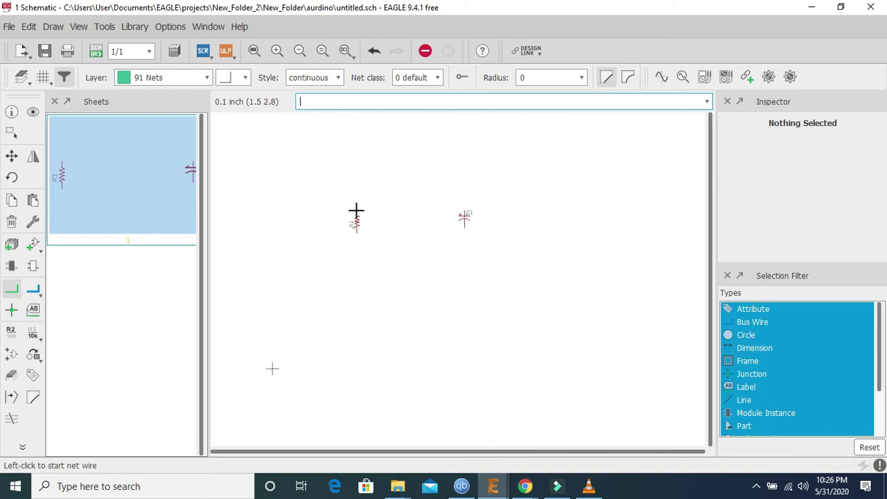
{"action": "scroll", "coordinate": [356, 210], "scroll_direction": "up", "scroll_amount": 3}
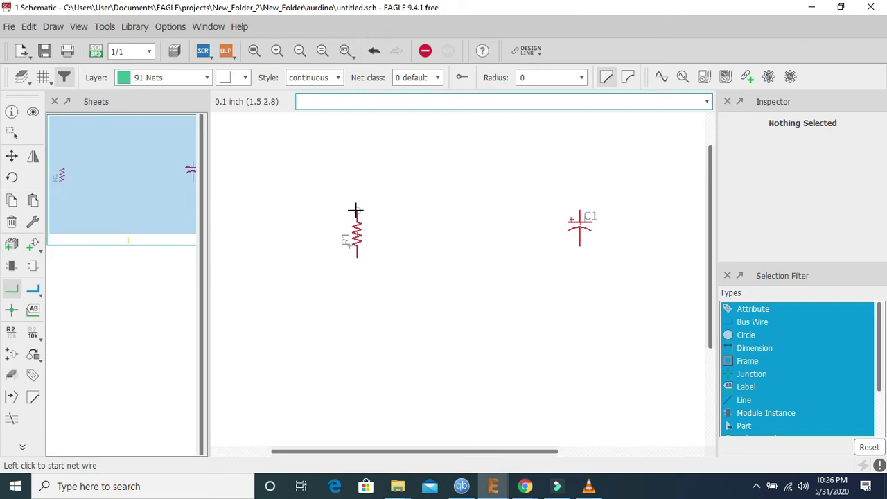
{"action": "left_click", "coordinate": [355, 210]}
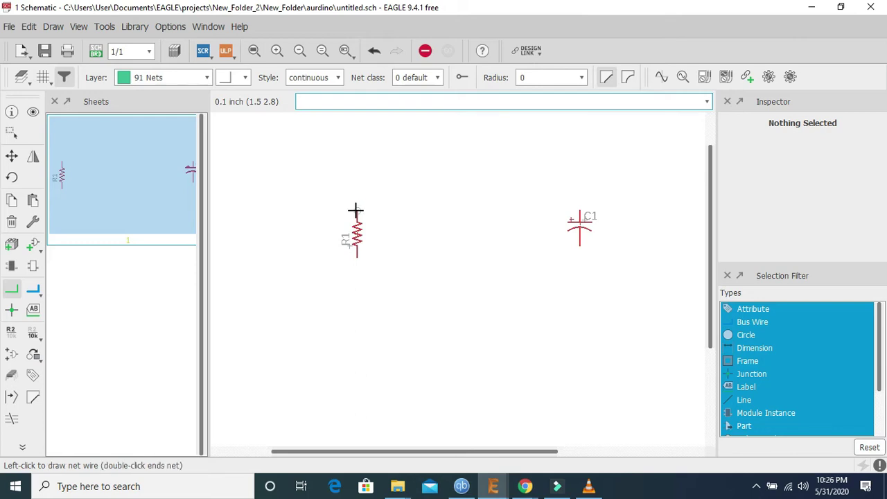
{"action": "left_click", "coordinate": [580, 209]}
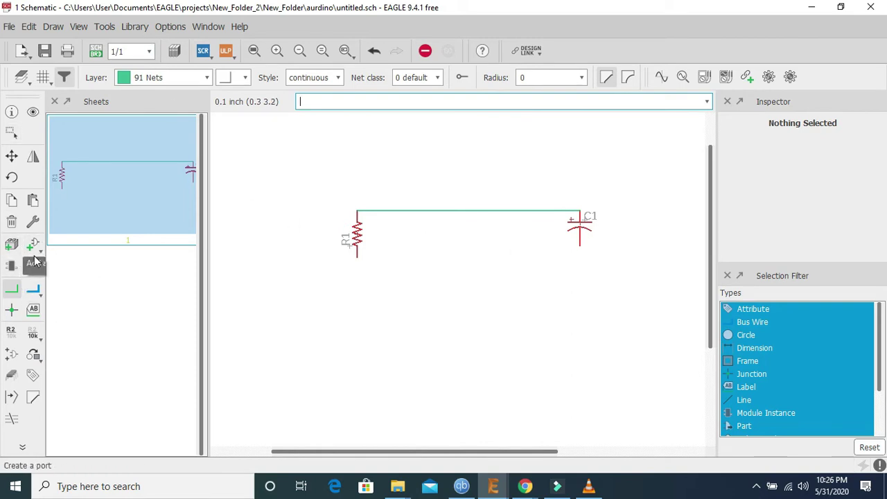
Reopen the Add part dialog and search the libraries for "gnd"
{"action": "left_click", "coordinate": [34, 244]}
{"action": "left_click", "coordinate": [125, 427]}
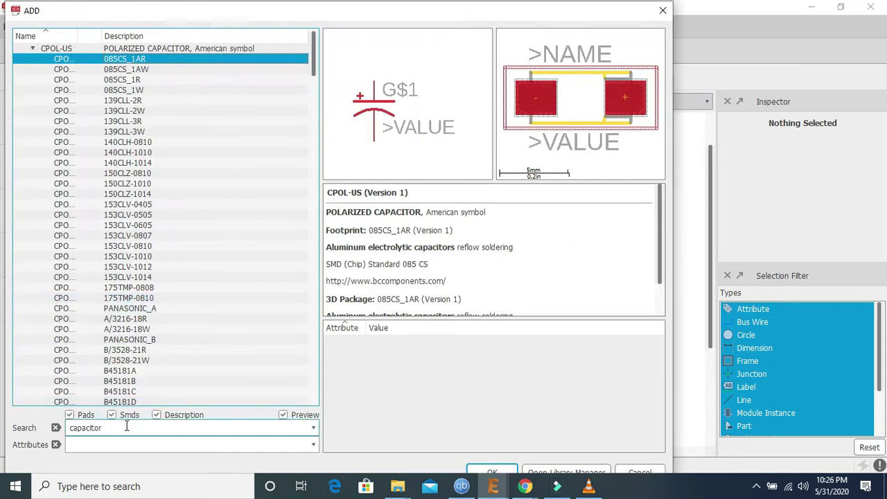
{"action": "key", "text": "BackSpace"}
{"action": "key", "text": "BackSpace"}
{"action": "key", "text": "BackSpace"}
{"action": "key", "text": "BackSpace"}
{"action": "type", "text": "gnd"}
{"action": "key", "text": "Return"}
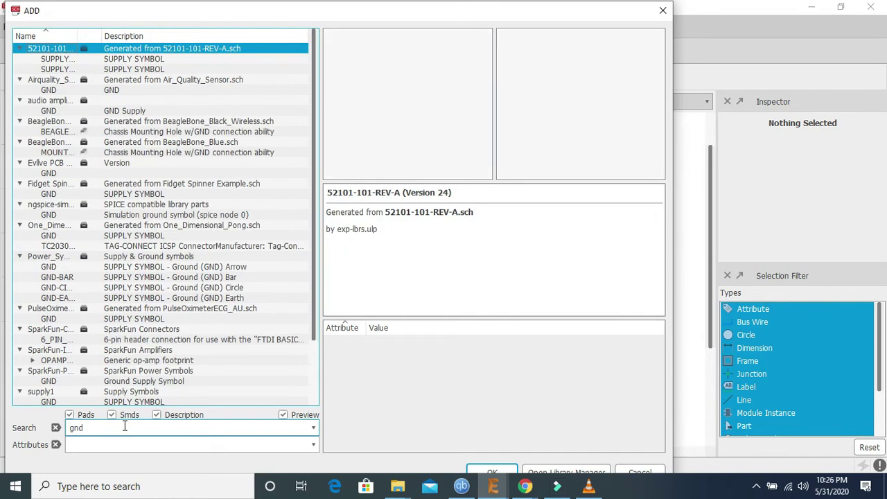
Add the GND symbol from the Air_Quality_Sensor library and place it below and between R1 and C1
{"action": "left_click", "coordinate": [128, 93]}
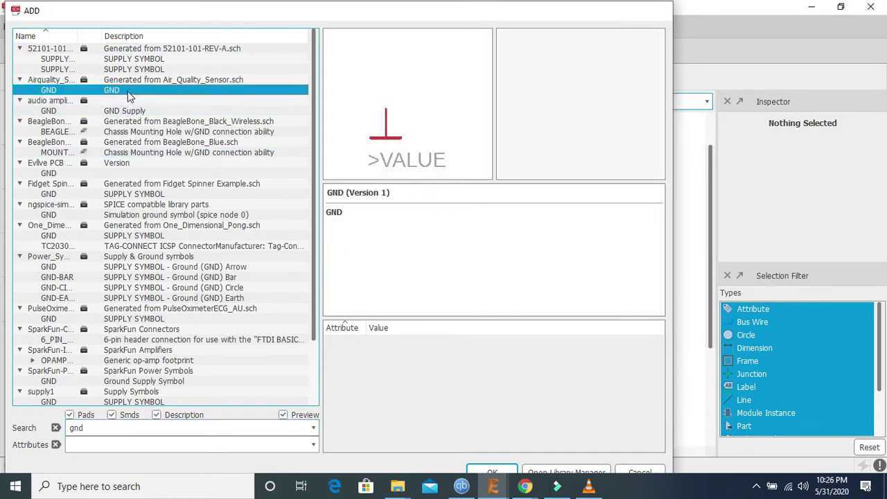
{"action": "double_click", "coordinate": [128, 93]}
{"action": "left_click", "coordinate": [477, 278]}
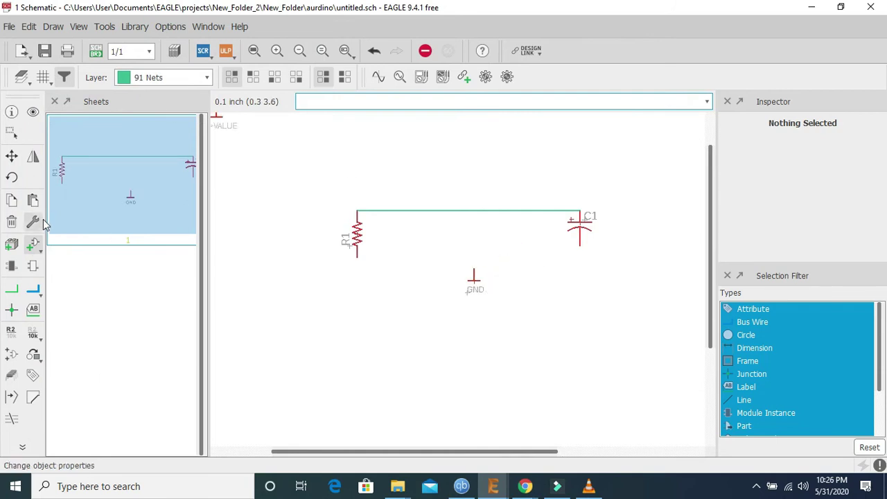
Draw a net connecting the lower pin of R1 to the lower pin of C1
{"action": "left_click", "coordinate": [12, 289]}
{"action": "left_click", "coordinate": [360, 259]}
{"action": "left_click", "coordinate": [582, 247]}
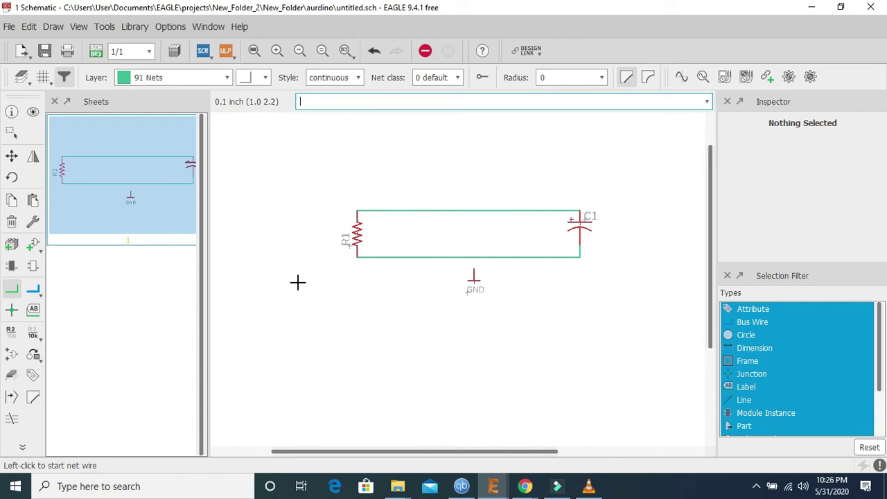
Move the GND symbol up onto the lower net and accept renaming net segment N$2 to GND
{"action": "left_click", "coordinate": [10, 157]}
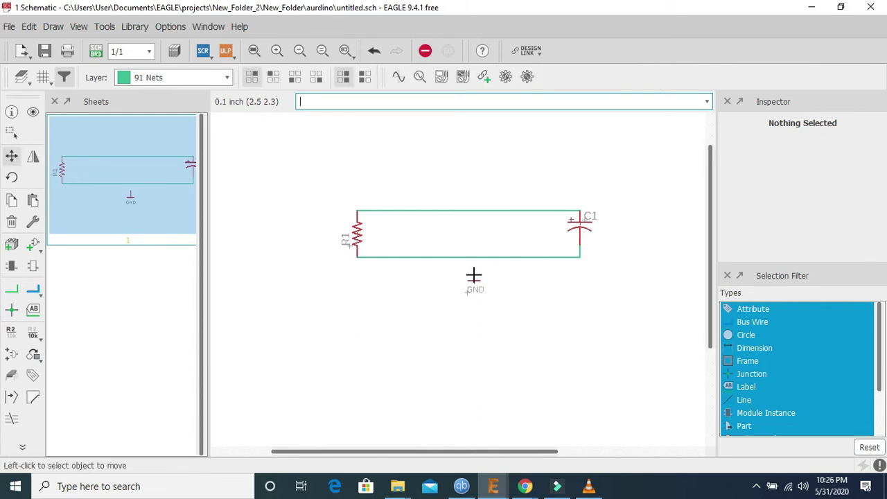
{"action": "scroll", "coordinate": [483, 289], "scroll_direction": "up", "scroll_amount": 5}
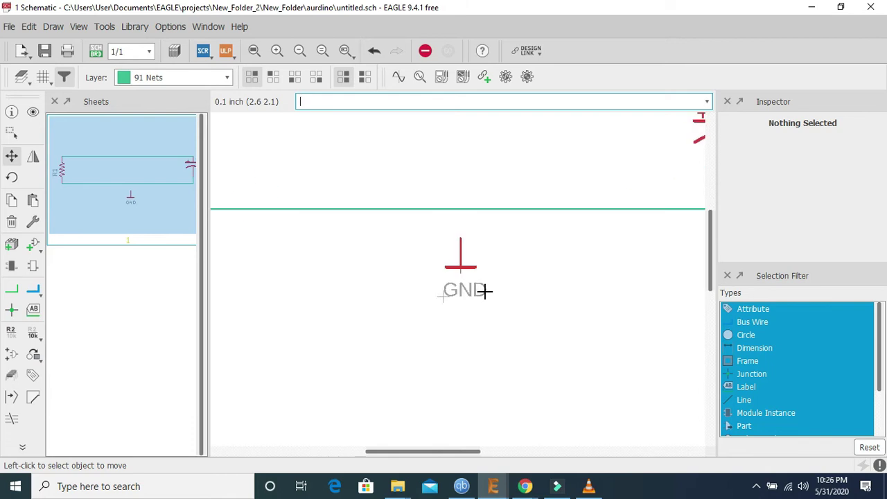
{"action": "left_click", "coordinate": [441, 296]}
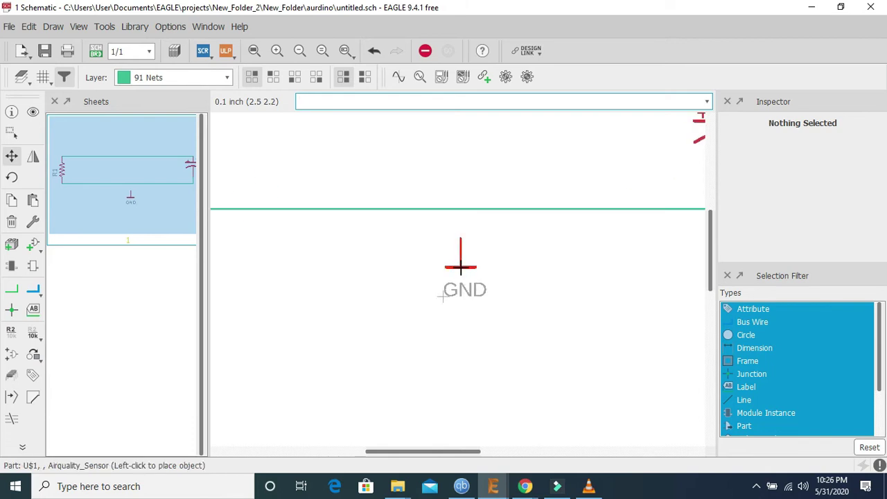
{"action": "left_click", "coordinate": [442, 267]}
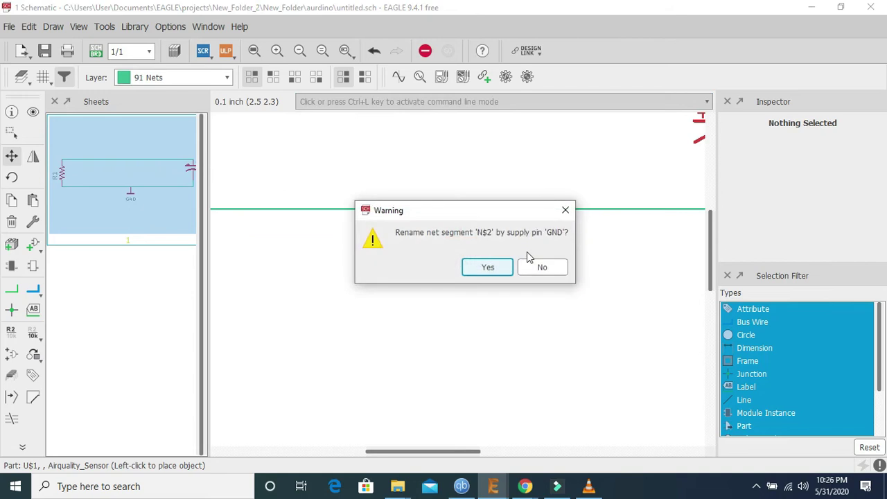
{"action": "left_click", "coordinate": [487, 266]}
{"action": "scroll", "coordinate": [469, 246], "scroll_direction": "up", "scroll_amount": 4}
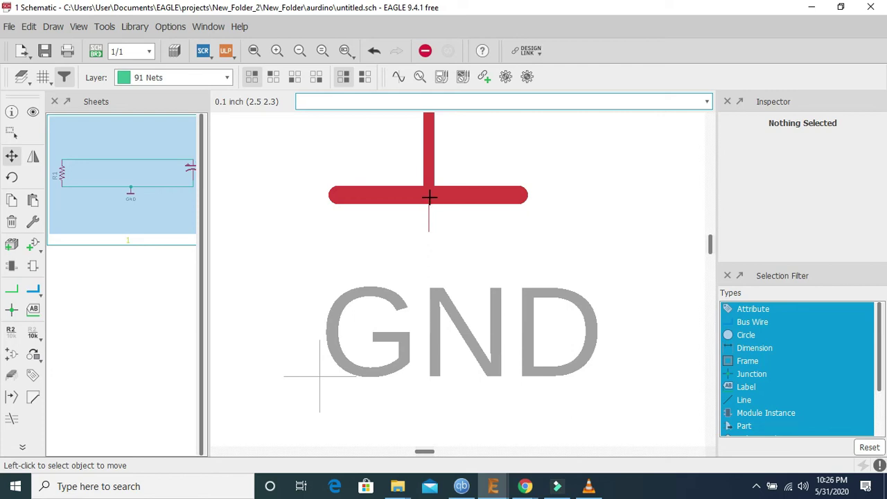
{"action": "scroll", "coordinate": [429, 198], "scroll_direction": "down", "scroll_amount": 6}
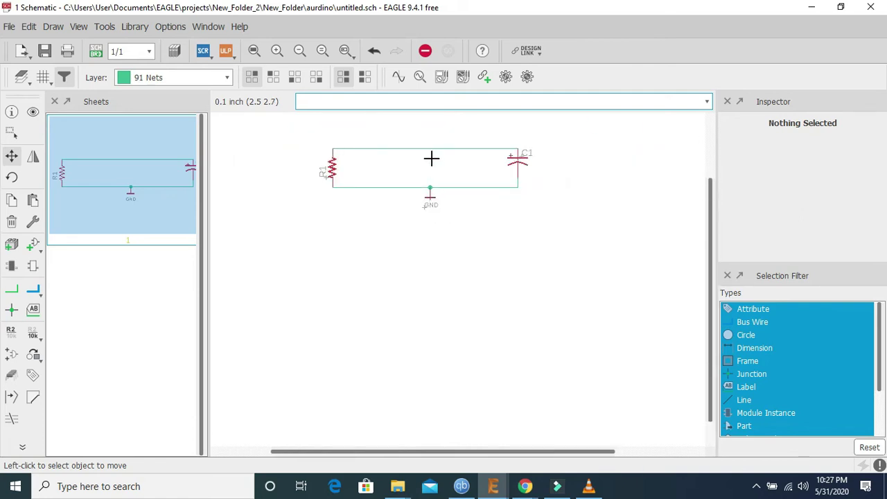
{"action": "scroll", "coordinate": [431, 159], "scroll_direction": "up", "scroll_amount": 2}
{"action": "scroll", "coordinate": [431, 158], "scroll_direction": "down", "scroll_amount": 2}
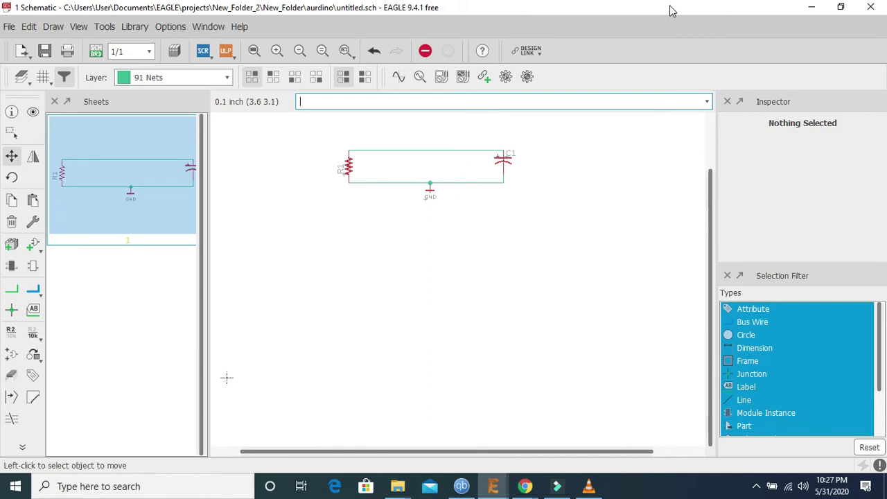
Open the ardino maga shield schematic from the Control Panel without saving the untitled schematic, and view its whole circuit
{"action": "left_click", "coordinate": [815, 6]}
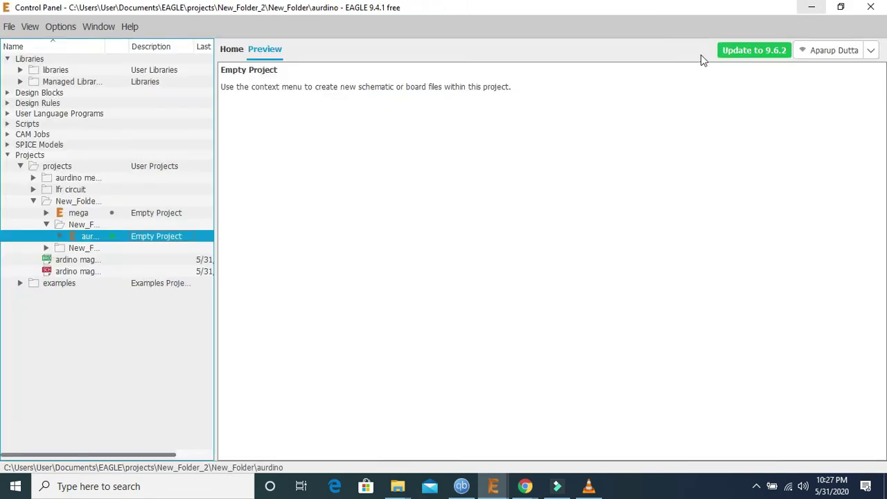
{"action": "left_click", "coordinate": [62, 271]}
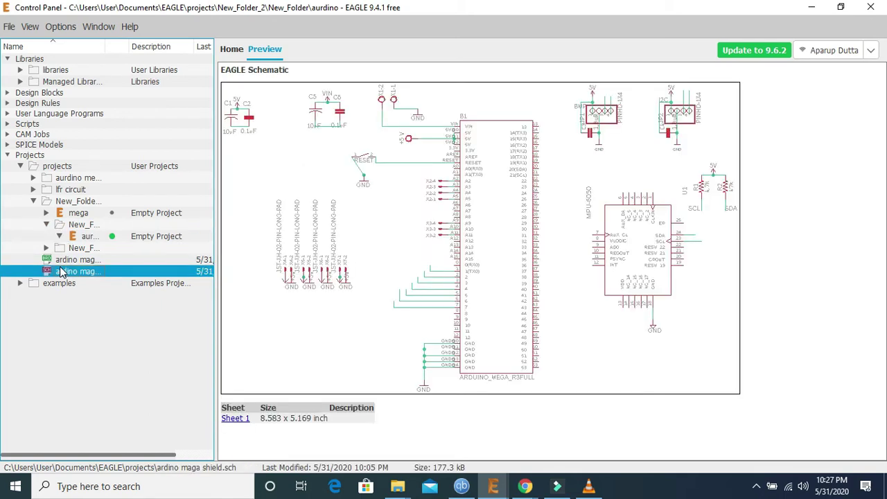
{"action": "double_click", "coordinate": [62, 272]}
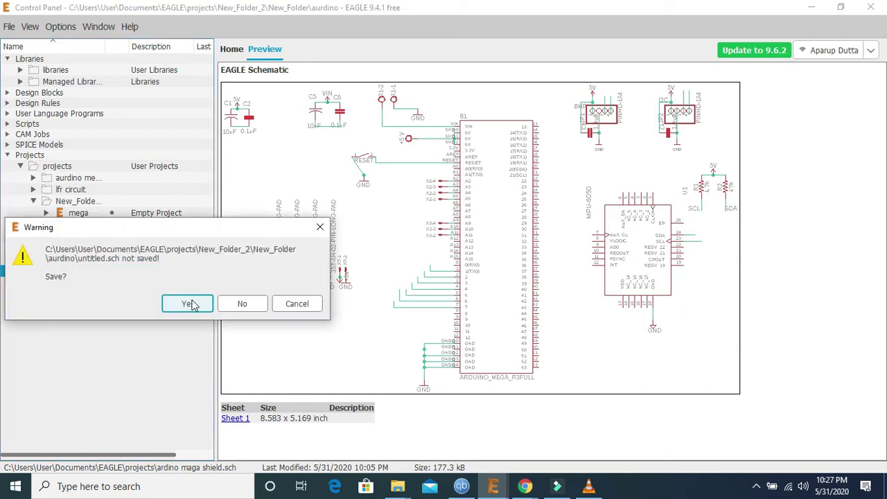
{"action": "left_click", "coordinate": [240, 303]}
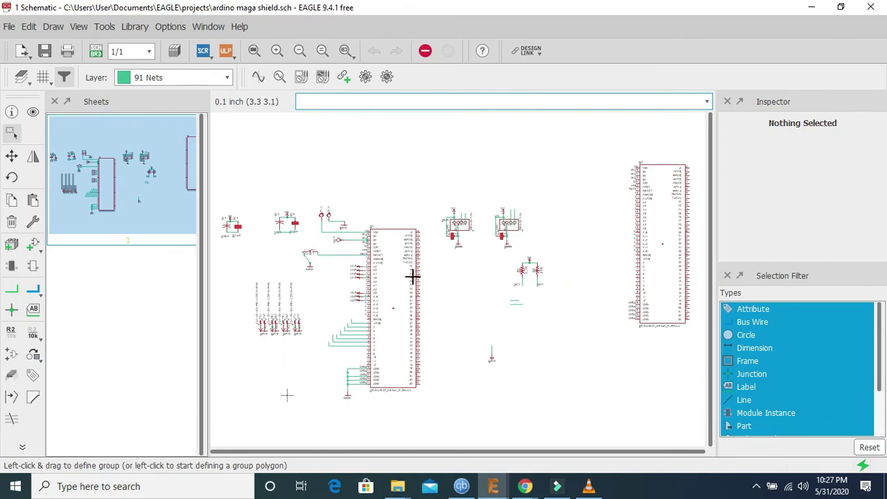
{"action": "scroll", "coordinate": [422, 239], "scroll_direction": "up", "scroll_amount": 3}
{"action": "scroll", "coordinate": [423, 241], "scroll_direction": "down", "scroll_amount": 5}
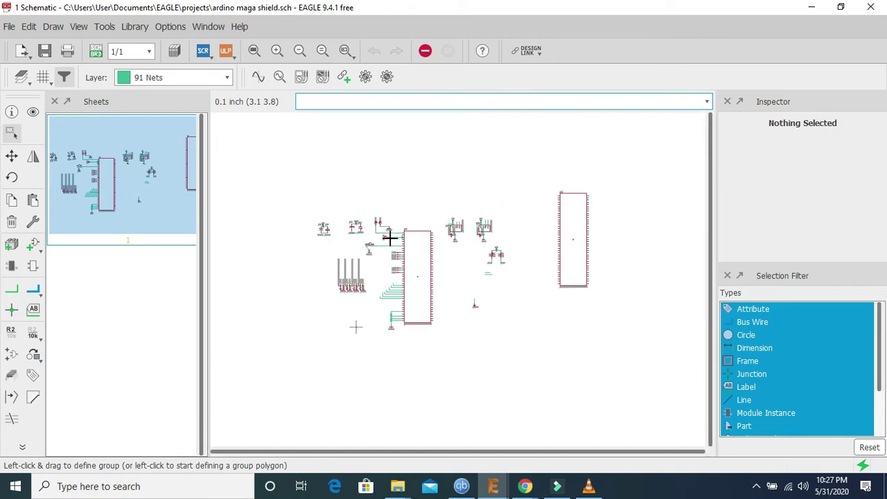
Delete the unconnected board that stands apart from the wired circuit, and leave the delete command
{"action": "left_click", "coordinate": [12, 221]}
{"action": "left_click", "coordinate": [572, 238]}
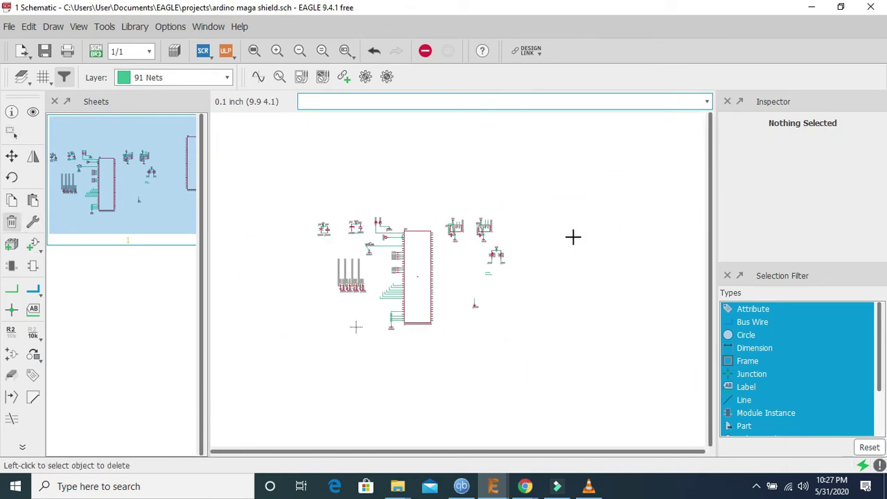
{"action": "left_click", "coordinate": [10, 201]}
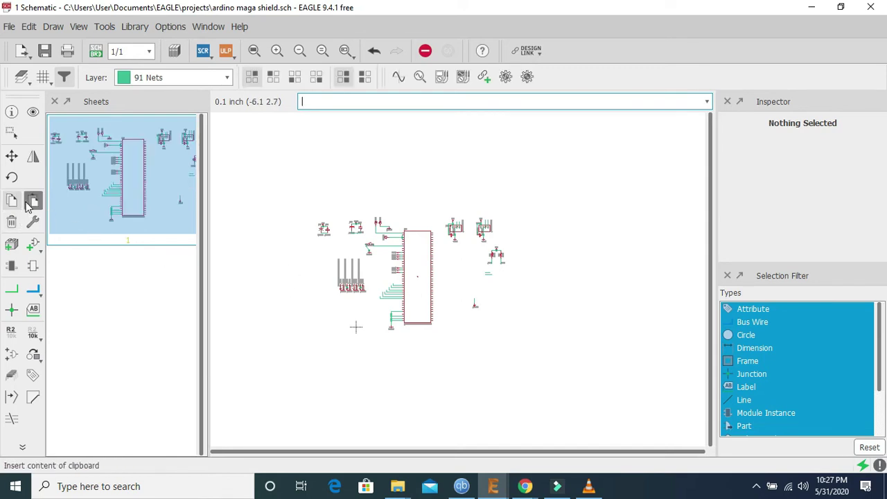
{"action": "left_click", "coordinate": [28, 202]}
{"action": "left_click", "coordinate": [116, 227]}
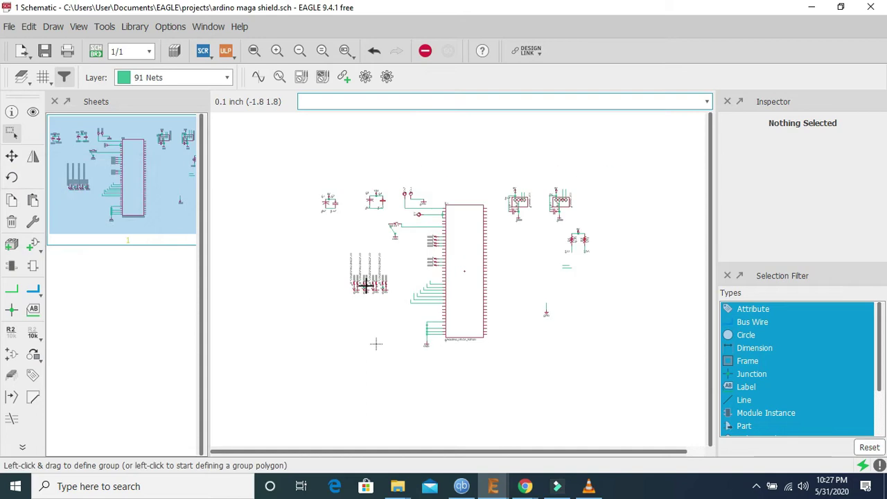
Search the component library for mega
{"action": "scroll", "coordinate": [493, 261], "scroll_direction": "up", "scroll_amount": 3}
{"action": "scroll", "coordinate": [438, 222], "scroll_direction": "up", "scroll_amount": 2}
{"action": "scroll", "coordinate": [438, 222], "scroll_direction": "down", "scroll_amount": 3}
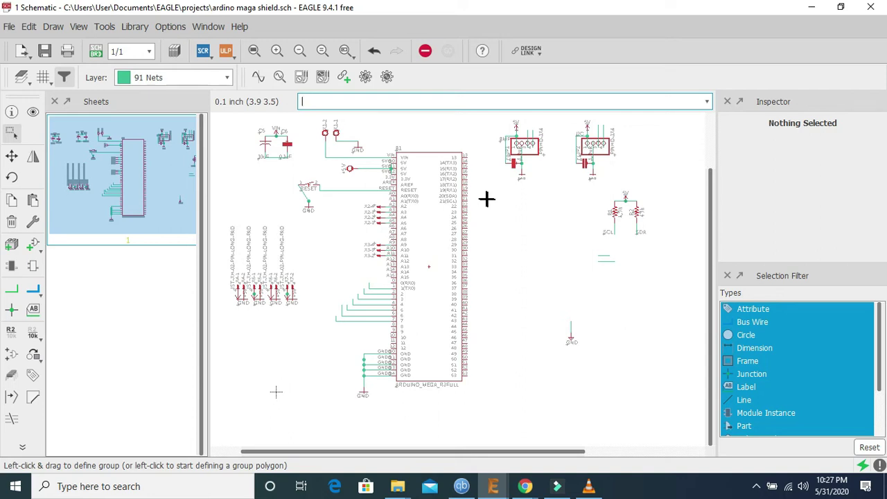
{"action": "scroll", "coordinate": [413, 200], "scroll_direction": "up", "scroll_amount": 3}
{"action": "scroll", "coordinate": [408, 201], "scroll_direction": "down", "scroll_amount": 3}
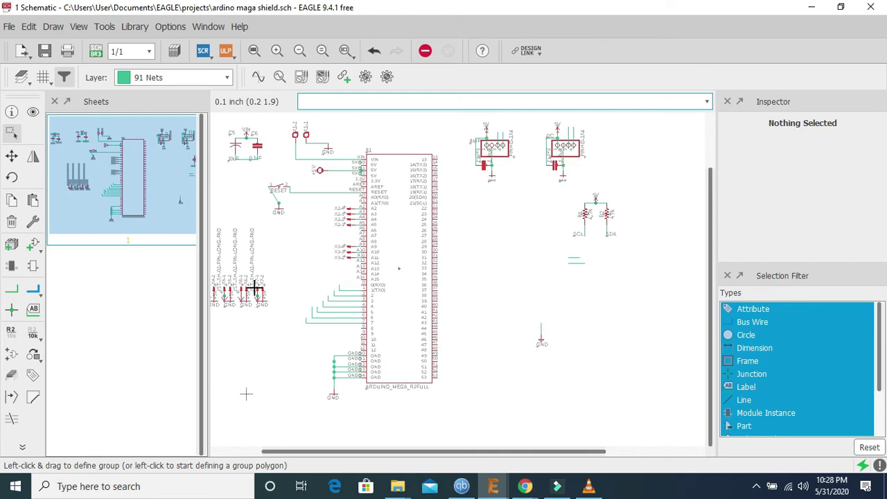
{"action": "left_click", "coordinate": [33, 245]}
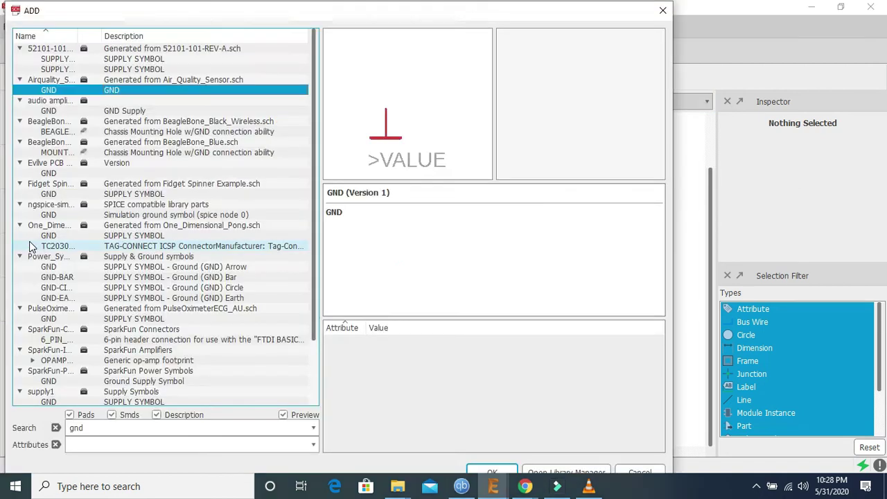
{"action": "left_click", "coordinate": [93, 429]}
{"action": "key", "text": "BackSpace"}
{"action": "key", "text": "BackSpace"}
{"action": "key", "text": "BackSpace"}
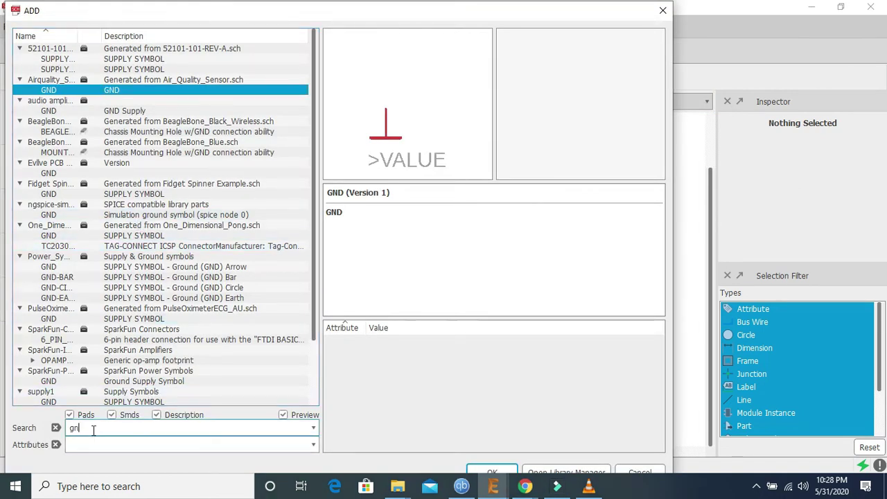
{"action": "type", "text": "au"}
{"action": "key", "text": "BackSpace"}
{"action": "key", "text": "BackSpace"}
{"action": "key", "text": "BackSpace"}
{"action": "key", "text": "BackSpace"}
{"action": "key", "text": "BackSpace"}
{"action": "key", "text": "BackSpace"}
{"action": "type", "text": "mega"}
{"action": "key", "text": "Return"}
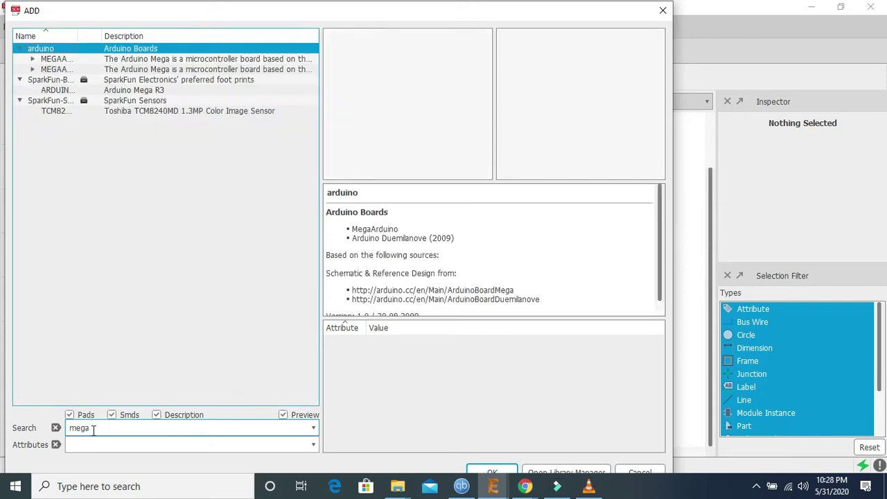
Add the SparkFun ARDUINO_MEGA_R3 board and place it beneath the SCL and SDA pull-up resistors
{"action": "left_click", "coordinate": [174, 63]}
{"action": "left_click", "coordinate": [153, 70]}
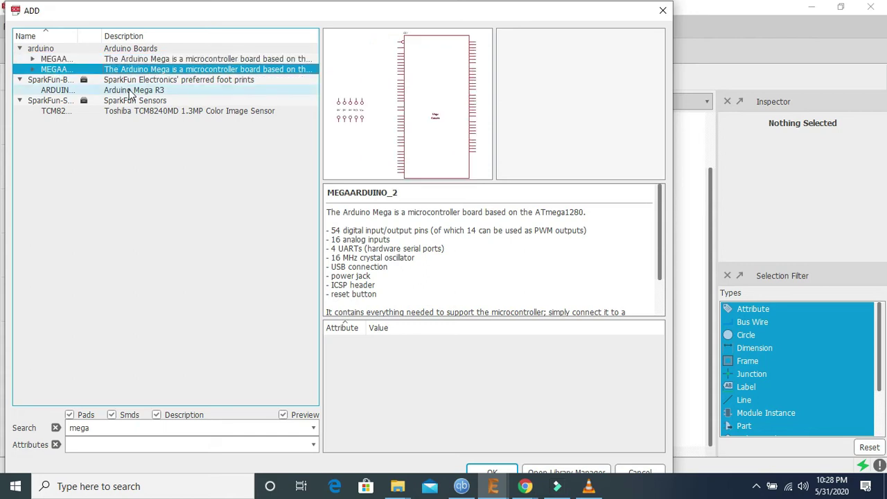
{"action": "left_click", "coordinate": [128, 90]}
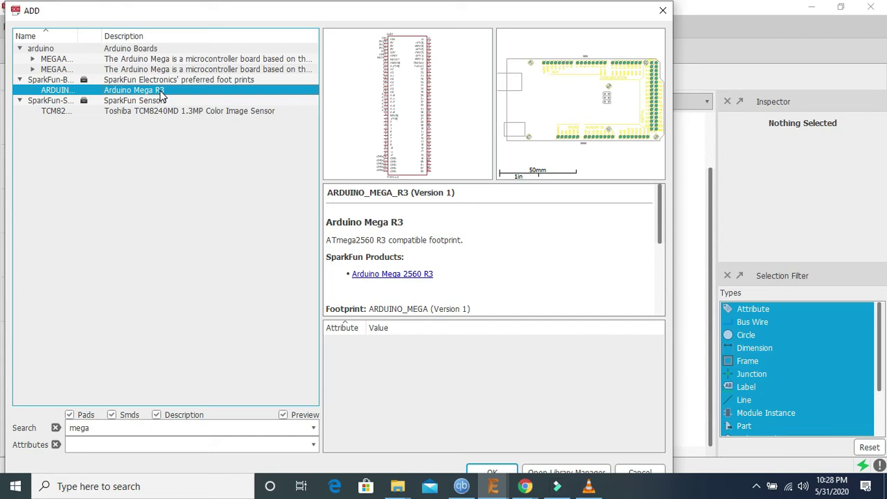
{"action": "double_click", "coordinate": [160, 94]}
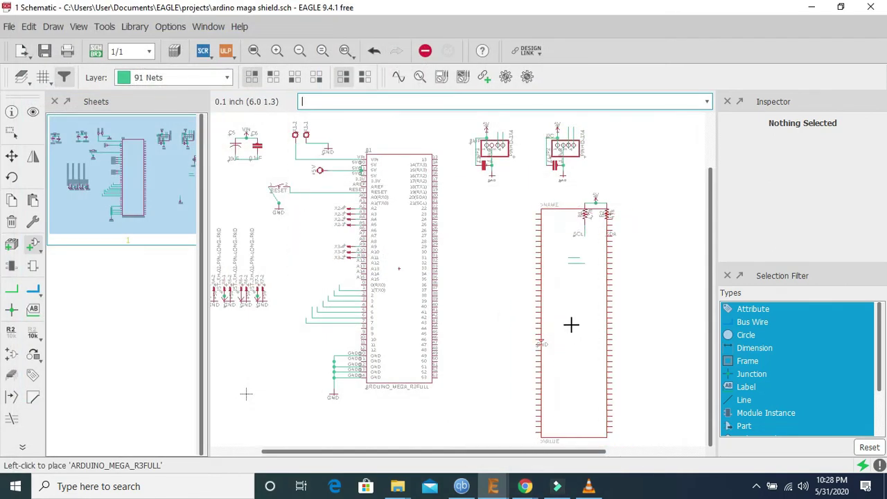
{"action": "scroll", "coordinate": [629, 382], "scroll_direction": "up", "scroll_amount": 3}
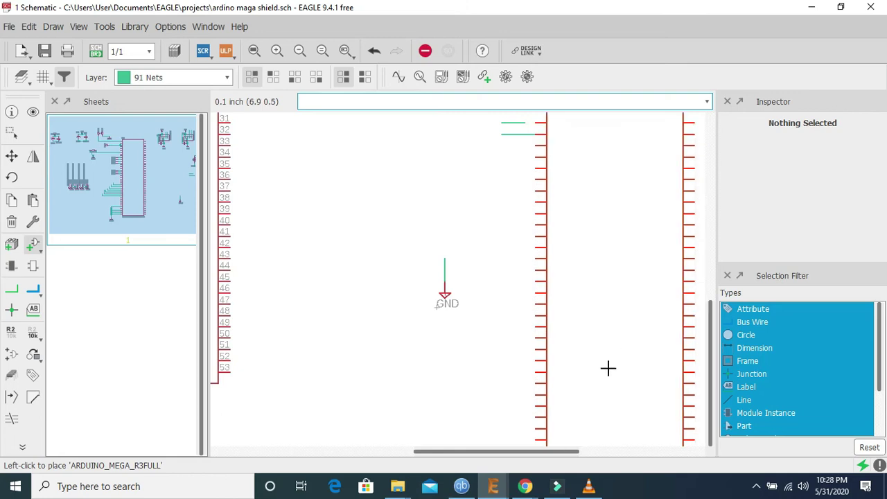
{"action": "scroll", "coordinate": [404, 250], "scroll_direction": "down", "scroll_amount": 5}
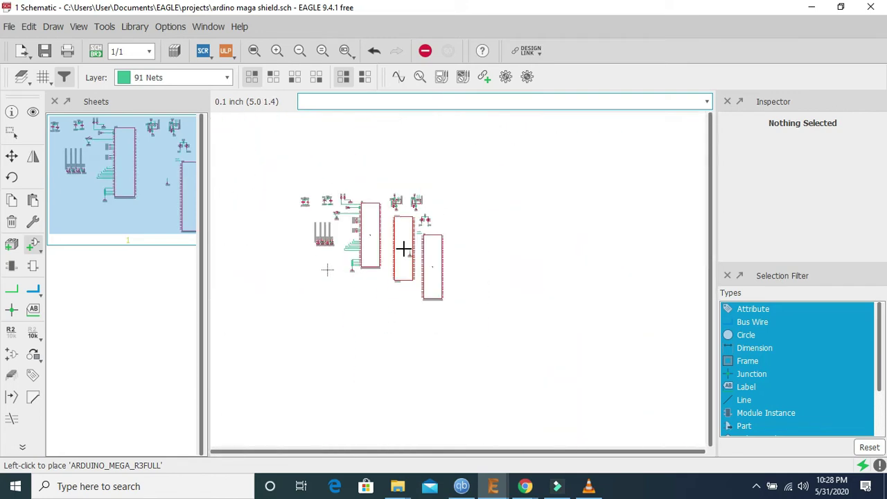
Compare the newly placed Arduino Mega board with the wired one, and leave the placement without adding another copy
{"action": "scroll", "coordinate": [404, 277], "scroll_direction": "up", "scroll_amount": 6}
{"action": "scroll", "coordinate": [399, 242], "scroll_direction": "down", "scroll_amount": 3}
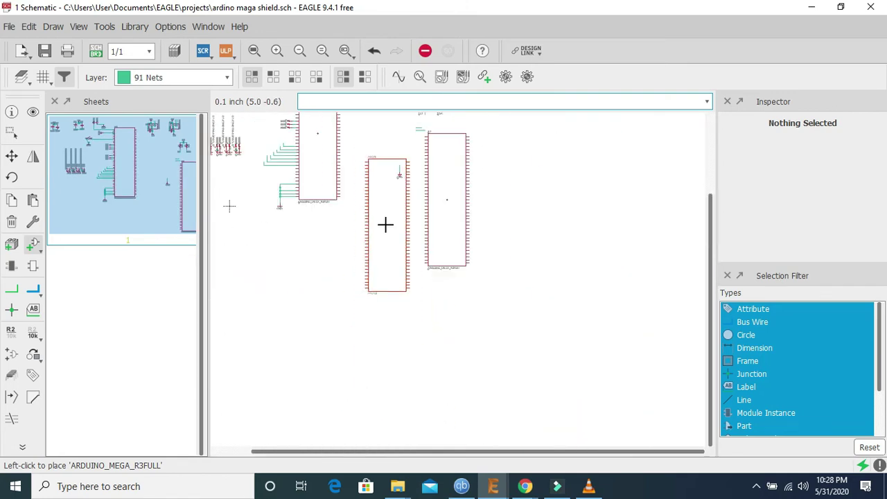
{"action": "scroll", "coordinate": [337, 178], "scroll_direction": "down", "scroll_amount": 3}
{"action": "scroll", "coordinate": [340, 166], "scroll_direction": "up", "scroll_amount": 1}
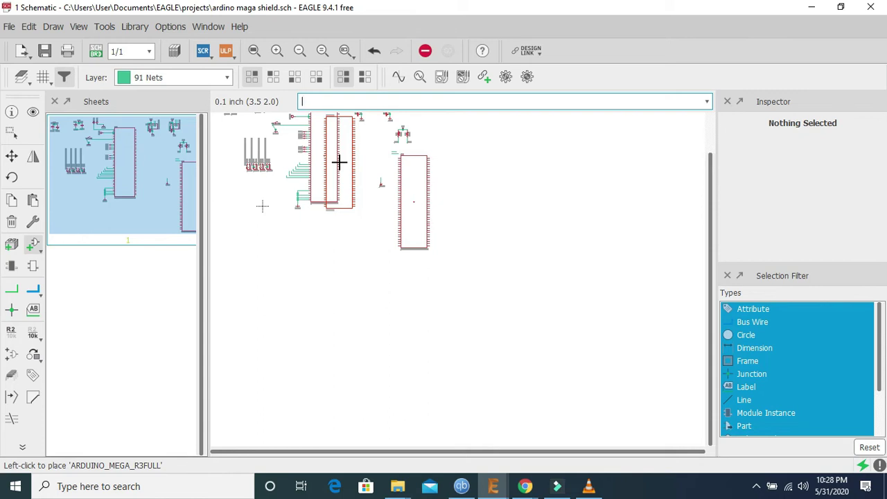
{"action": "scroll", "coordinate": [370, 186], "scroll_direction": "up", "scroll_amount": 2}
{"action": "scroll", "coordinate": [356, 169], "scroll_direction": "down", "scroll_amount": 4}
{"action": "scroll", "coordinate": [351, 160], "scroll_direction": "up", "scroll_amount": 5}
{"action": "scroll", "coordinate": [377, 202], "scroll_direction": "up", "scroll_amount": 2}
{"action": "scroll", "coordinate": [376, 249], "scroll_direction": "down", "scroll_amount": 2}
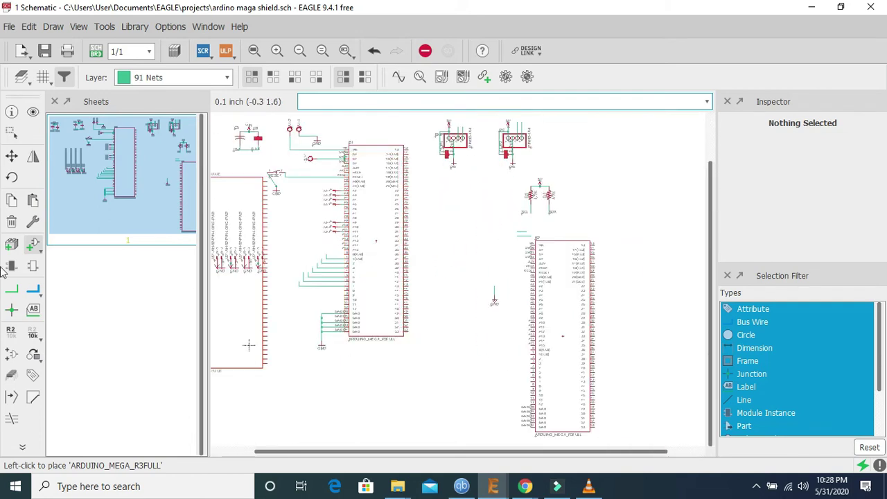
{"action": "left_click", "coordinate": [12, 220]}
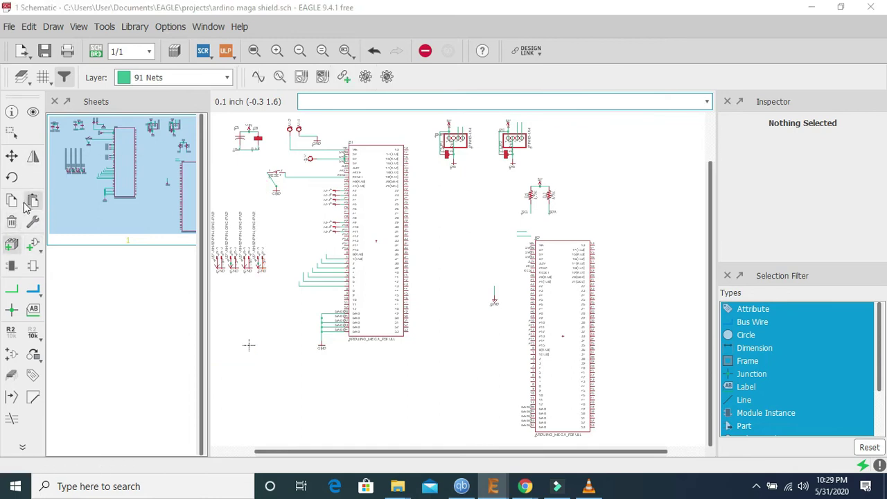
{"action": "left_click", "coordinate": [32, 201]}
{"action": "left_click", "coordinate": [109, 224]}
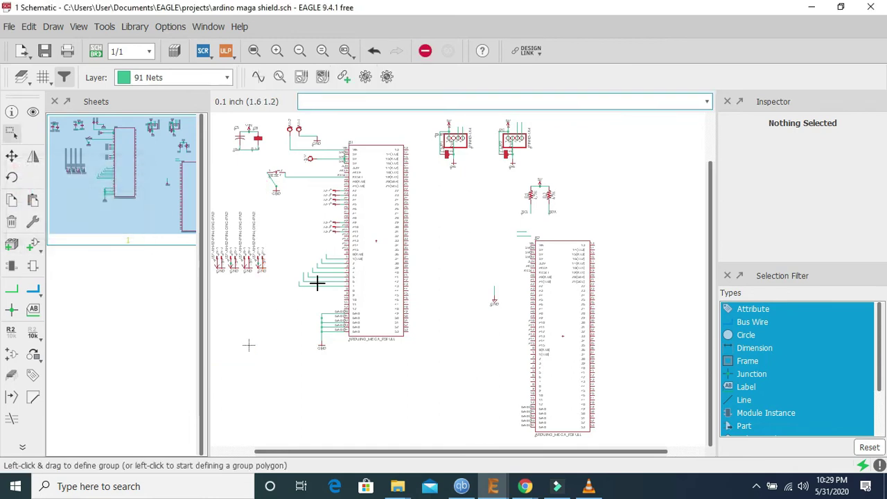
Examine the wired board B1 and the VIN, 5V and RESET connections leading to its pins
{"action": "scroll", "coordinate": [562, 339], "scroll_direction": "up", "scroll_amount": 4}
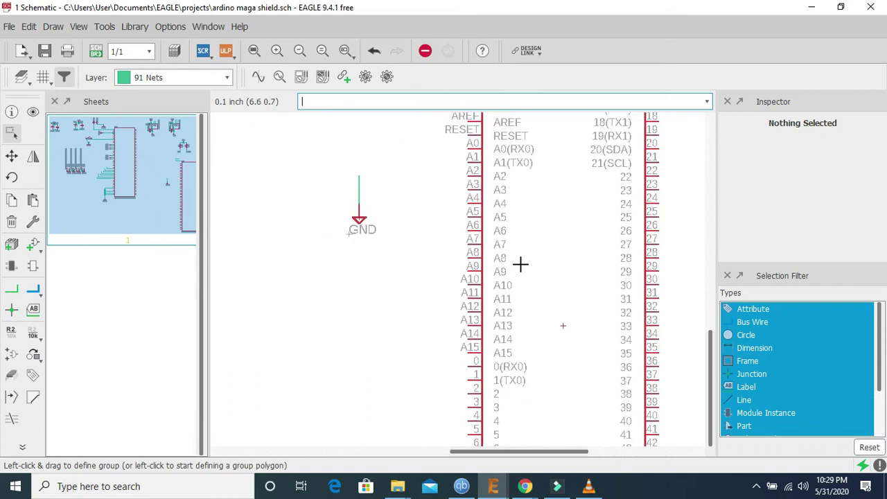
{"action": "scroll", "coordinate": [520, 263], "scroll_direction": "down", "scroll_amount": 3}
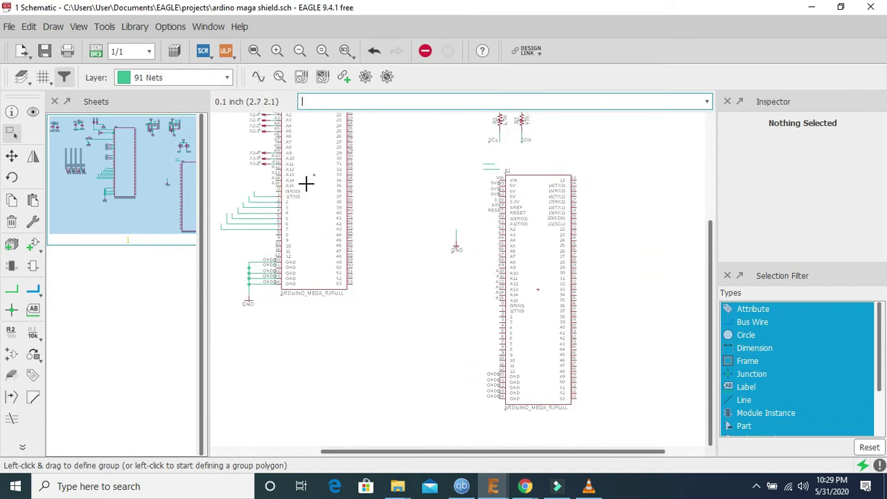
{"action": "scroll", "coordinate": [307, 183], "scroll_direction": "down", "scroll_amount": 2}
{"action": "scroll", "coordinate": [317, 198], "scroll_direction": "up", "scroll_amount": 2}
{"action": "scroll", "coordinate": [294, 198], "scroll_direction": "down", "scroll_amount": 2}
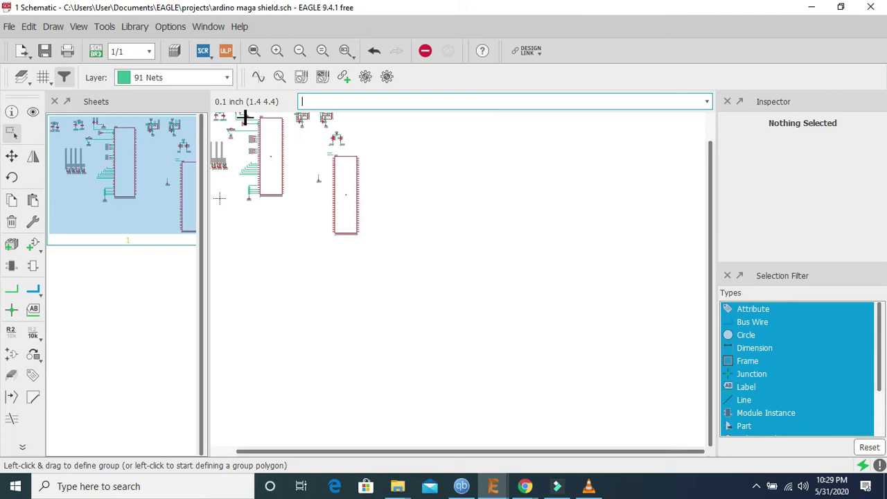
{"action": "scroll", "coordinate": [251, 124], "scroll_direction": "up", "scroll_amount": 4}
{"action": "scroll", "coordinate": [280, 129], "scroll_direction": "down", "scroll_amount": 1}
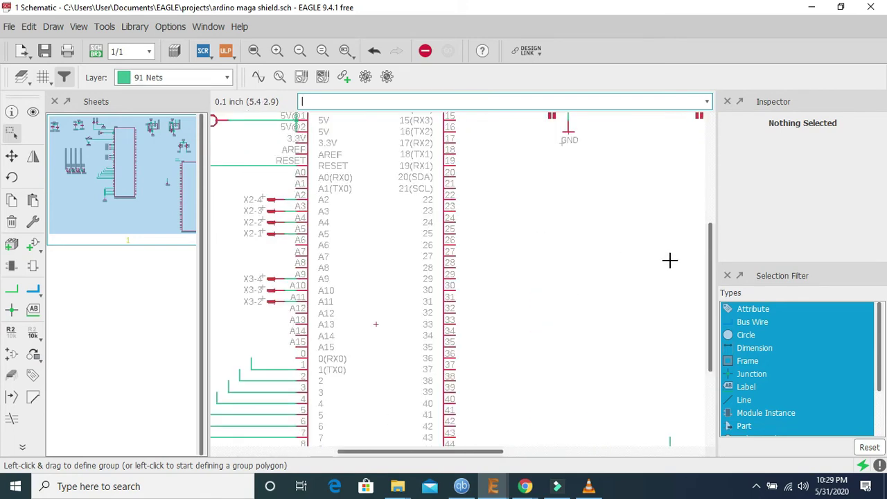
{"action": "scroll", "coordinate": [709, 248], "scroll_direction": "up", "scroll_amount": 3}
{"action": "scroll", "coordinate": [271, 232], "scroll_direction": "down", "scroll_amount": 2}
{"action": "scroll", "coordinate": [297, 229], "scroll_direction": "up", "scroll_amount": 2}
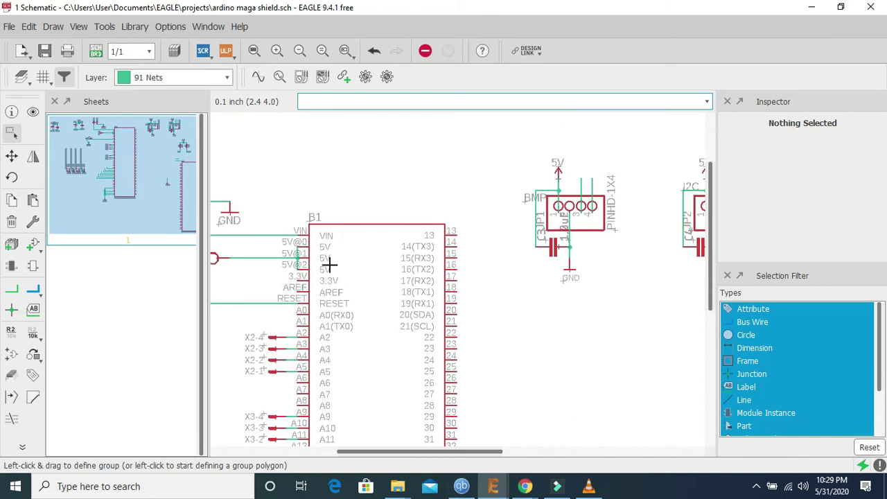
{"action": "left_click_drag", "start_coordinate": [415, 458], "coordinate": [392, 452]}
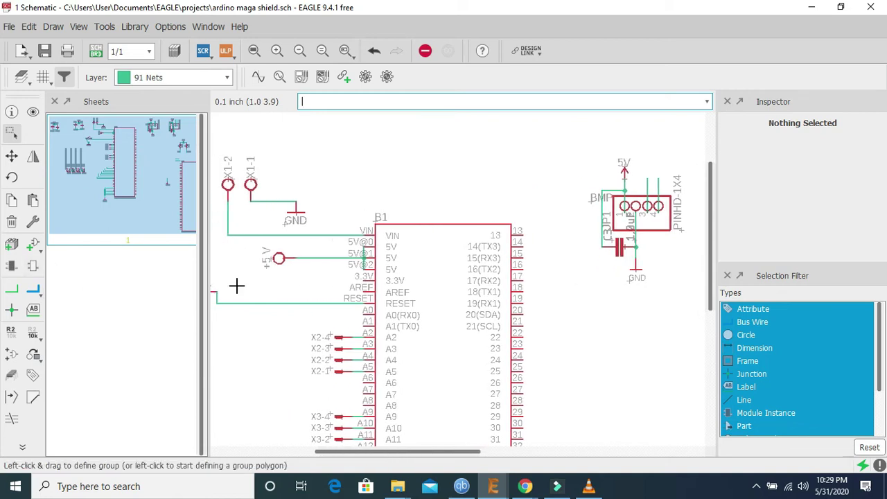
Draw nets joining the 5V@0, 5V@1, 5V@2 and 3.3V pins of B2, with a short horizontal net leading out from 5V@1
{"action": "left_click", "coordinate": [19, 301]}
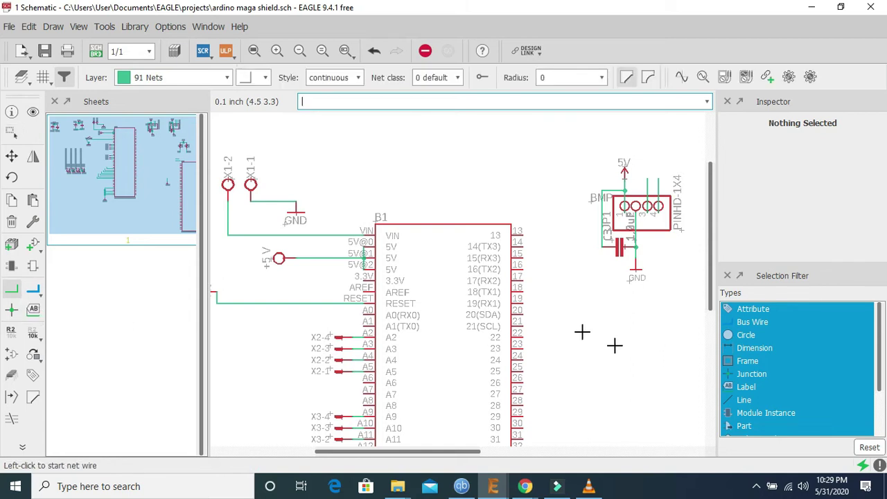
{"action": "scroll", "coordinate": [534, 297], "scroll_direction": "down", "scroll_amount": 2}
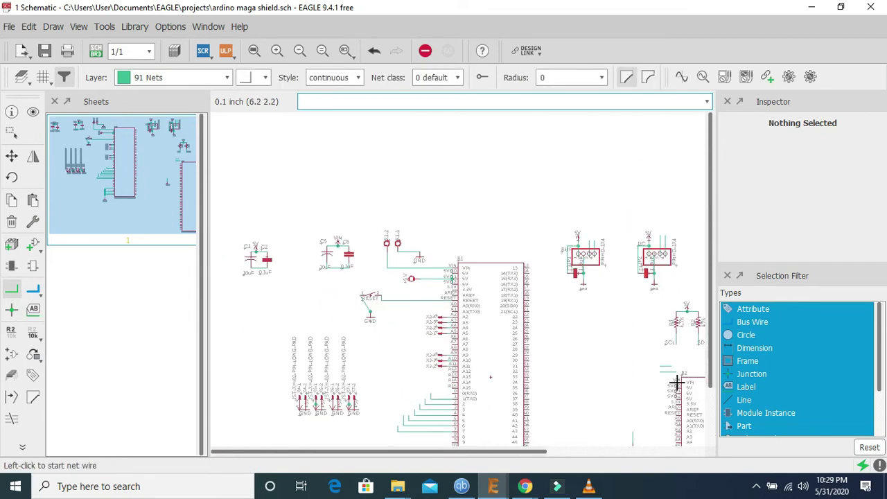
{"action": "scroll", "coordinate": [676, 381], "scroll_direction": "up", "scroll_amount": 4}
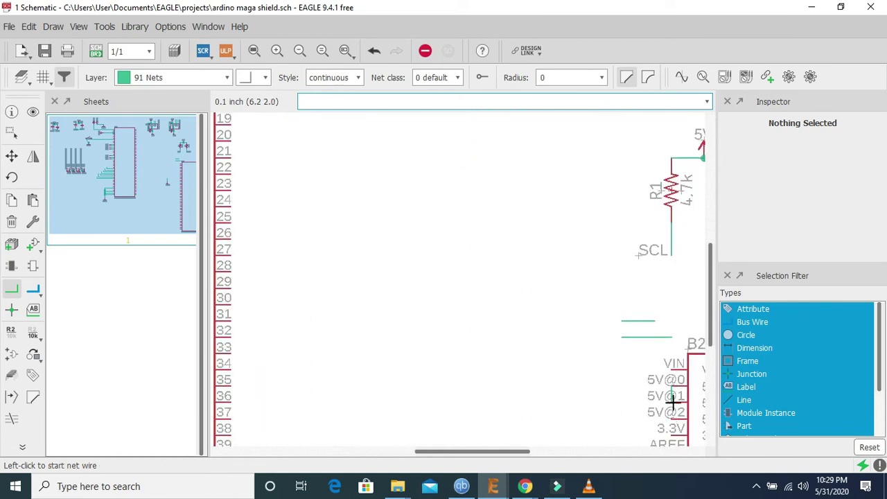
{"action": "left_click", "coordinate": [671, 413]}
{"action": "left_click", "coordinate": [671, 401]}
{"action": "left_click", "coordinate": [671, 429]}
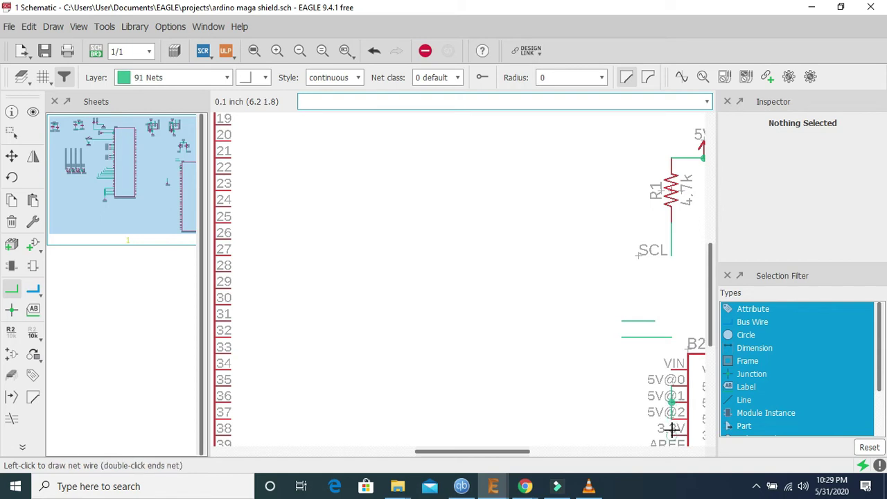
{"action": "left_click", "coordinate": [671, 414]}
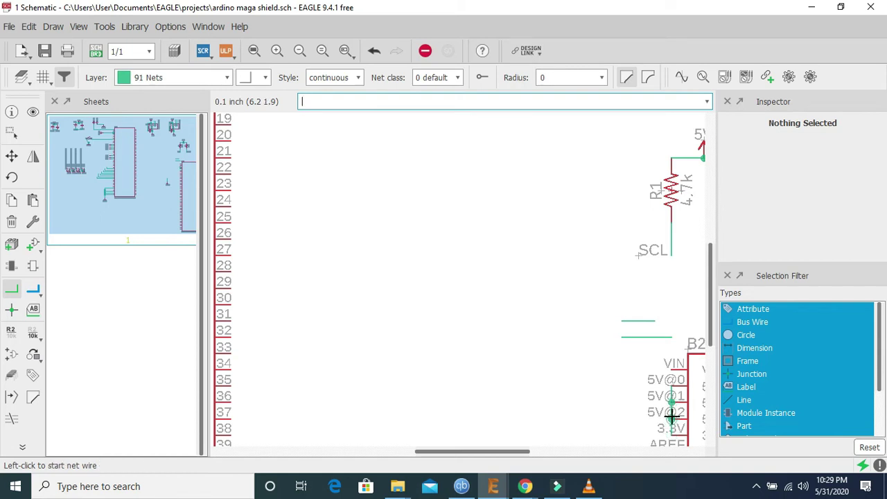
{"action": "left_click", "coordinate": [671, 401]}
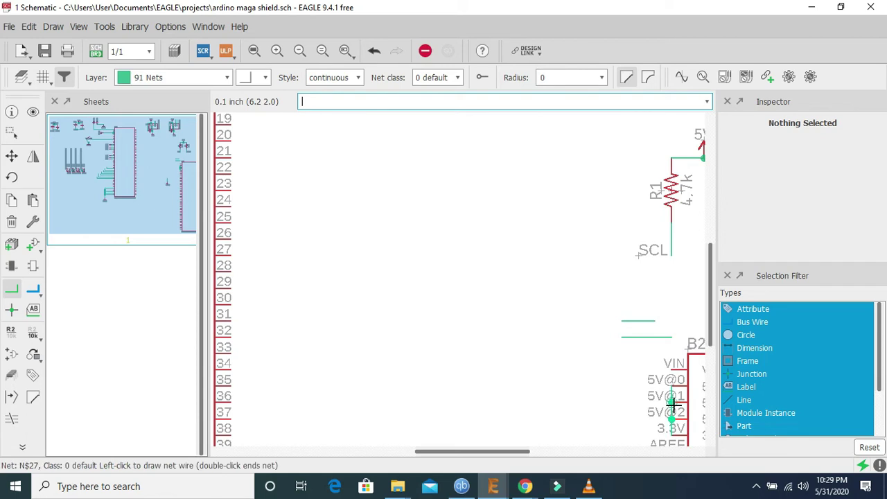
{"action": "double_click", "coordinate": [604, 402]}
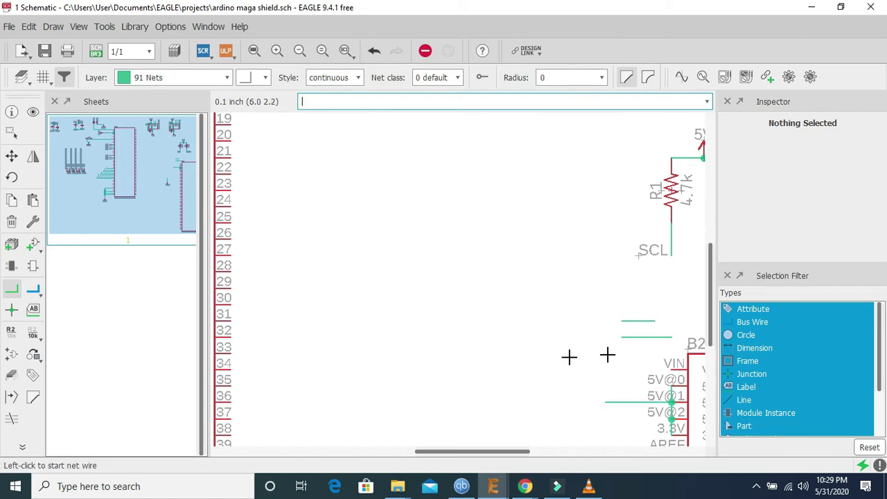
Examine how the +5V symbol and the VIN net connect to the supply pins of board B1
{"action": "scroll", "coordinate": [301, 359], "scroll_direction": "down", "scroll_amount": 2}
{"action": "scroll", "coordinate": [291, 325], "scroll_direction": "down", "scroll_amount": 2}
{"action": "scroll", "coordinate": [216, 283], "scroll_direction": "up", "scroll_amount": 1}
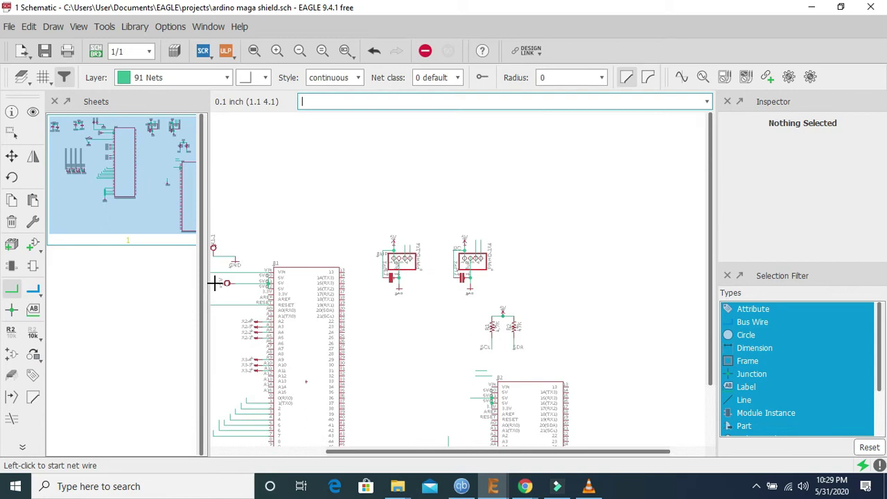
{"action": "scroll", "coordinate": [217, 282], "scroll_direction": "up", "scroll_amount": 4}
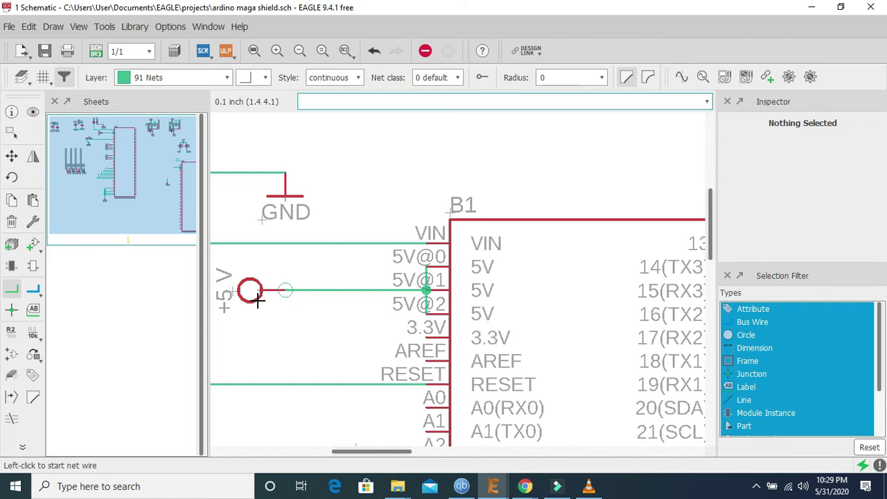
{"action": "scroll", "coordinate": [257, 299], "scroll_direction": "down", "scroll_amount": 6}
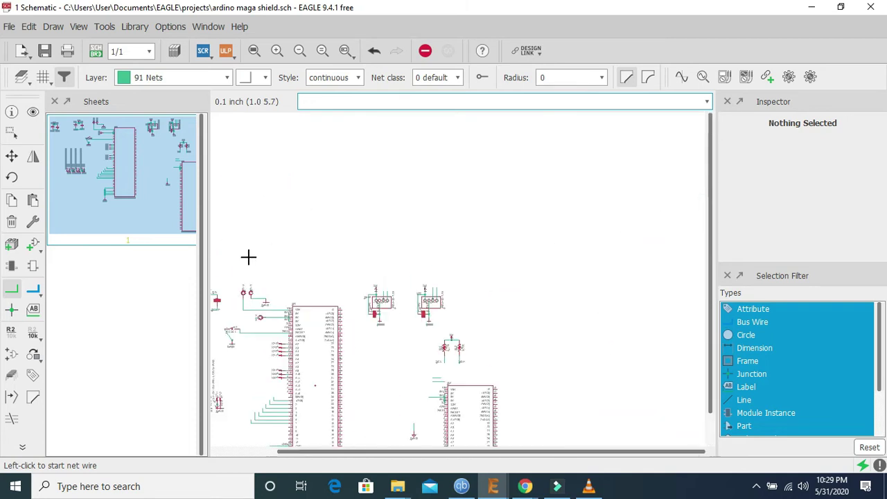
{"action": "scroll", "coordinate": [277, 305], "scroll_direction": "up", "scroll_amount": 8}
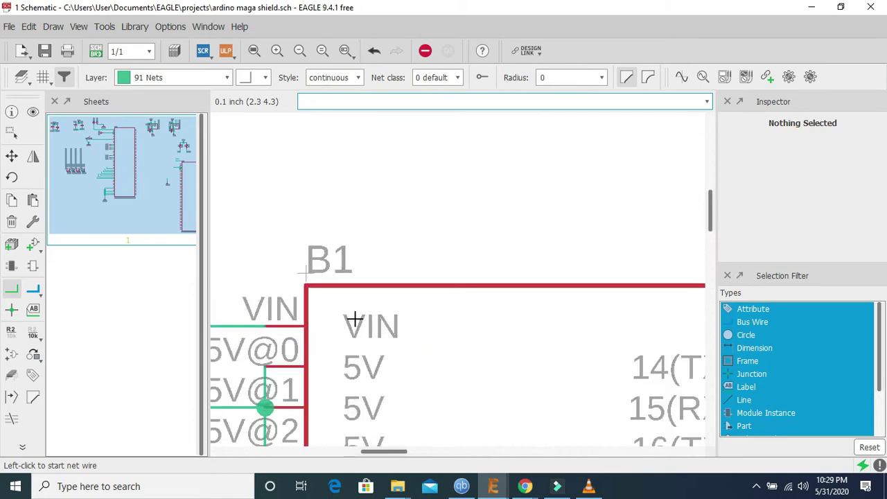
Examine how terminals X1-2 and X1-1 connect to the VIN pin of board B1 and to the GND symbol
{"action": "scroll", "coordinate": [305, 314], "scroll_direction": "down", "scroll_amount": 3}
{"action": "scroll", "coordinate": [298, 316], "scroll_direction": "down", "scroll_amount": 2}
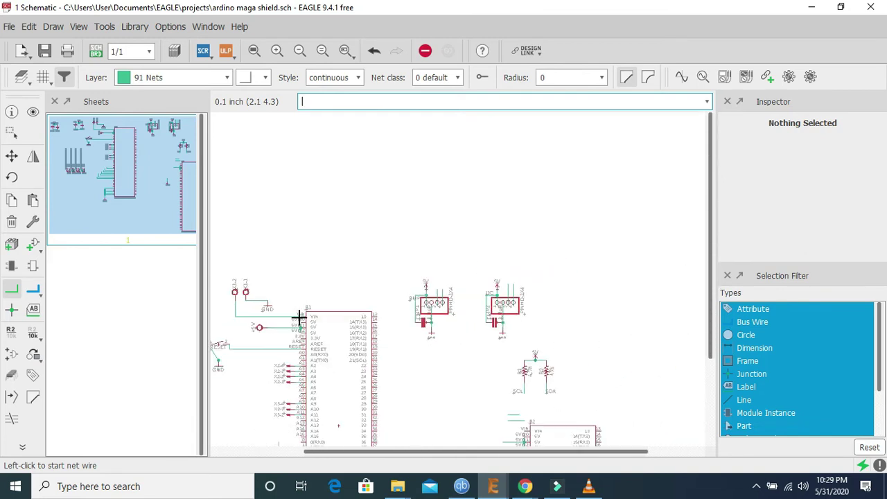
{"action": "scroll", "coordinate": [299, 318], "scroll_direction": "up", "scroll_amount": 4}
{"action": "scroll", "coordinate": [299, 318], "scroll_direction": "up", "scroll_amount": 4}
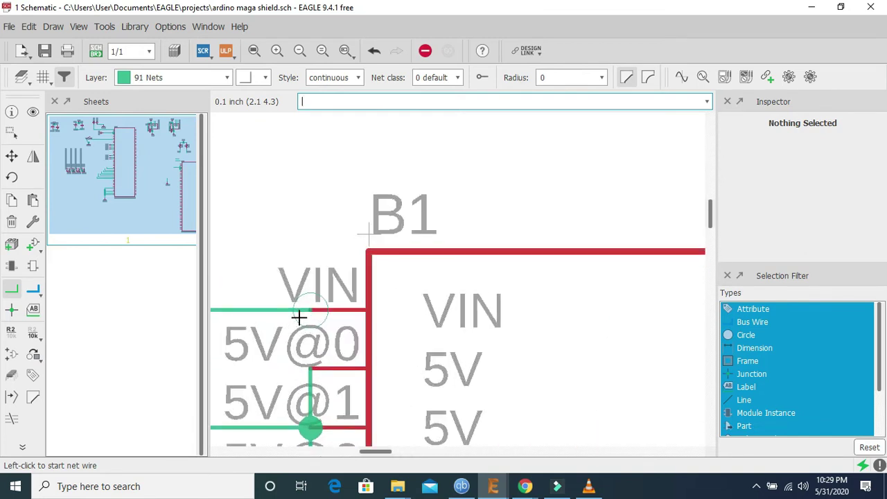
{"action": "scroll", "coordinate": [300, 318], "scroll_direction": "down", "scroll_amount": 5}
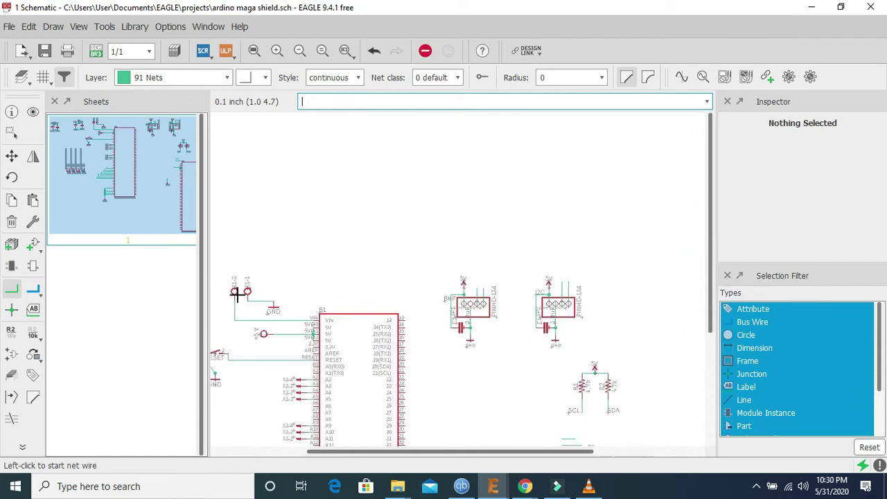
{"action": "scroll", "coordinate": [235, 294], "scroll_direction": "up", "scroll_amount": 5}
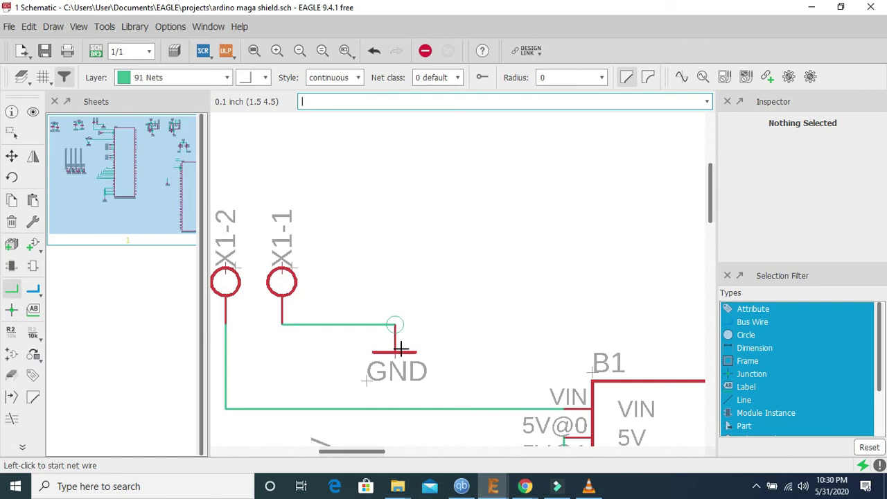
{"action": "scroll", "coordinate": [399, 350], "scroll_direction": "down", "scroll_amount": 3}
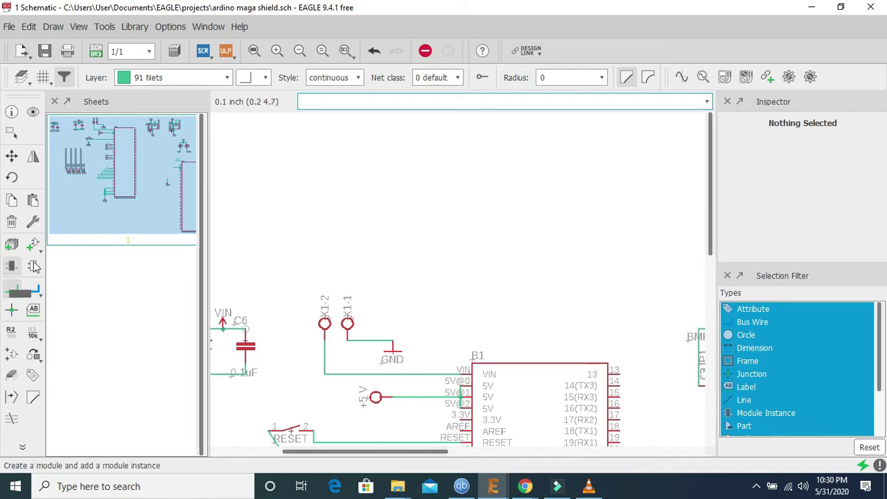
{"action": "scroll", "coordinate": [324, 315], "scroll_direction": "down", "scroll_amount": 5}
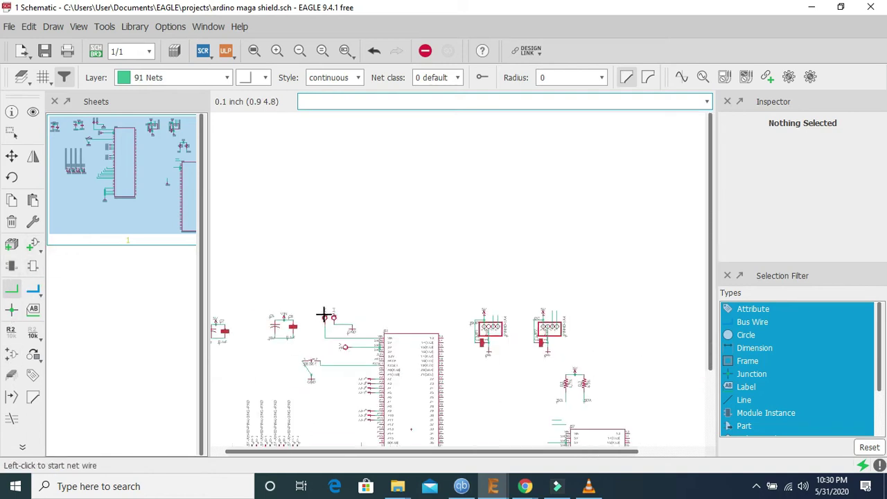
Examine the RESET switch wired between board B1's RESET pin and GND, and review the switch's part properties
{"action": "scroll", "coordinate": [321, 350], "scroll_direction": "up", "scroll_amount": 2}
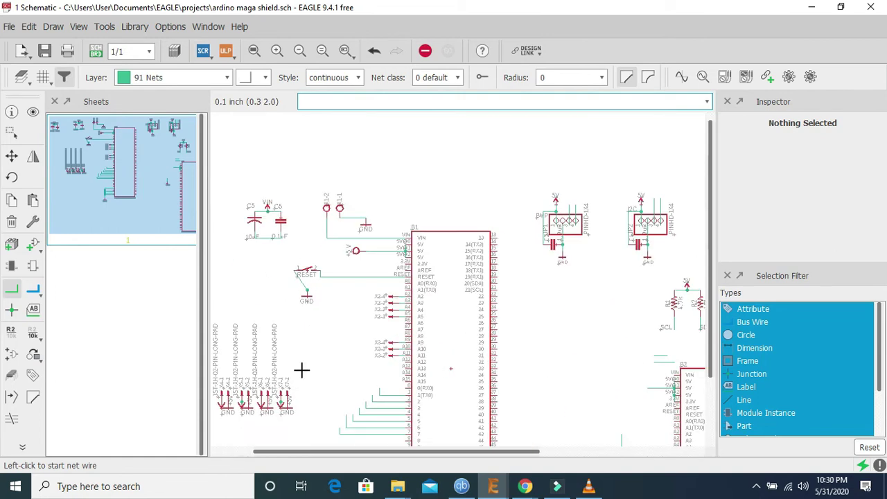
{"action": "scroll", "coordinate": [398, 303], "scroll_direction": "up", "scroll_amount": 3}
{"action": "scroll", "coordinate": [403, 305], "scroll_direction": "up", "scroll_amount": 2}
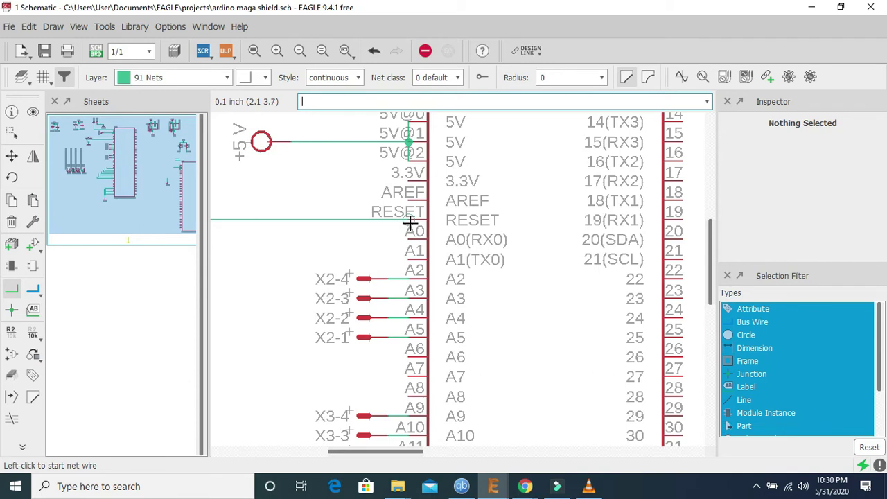
{"action": "scroll", "coordinate": [410, 222], "scroll_direction": "down", "scroll_amount": 3}
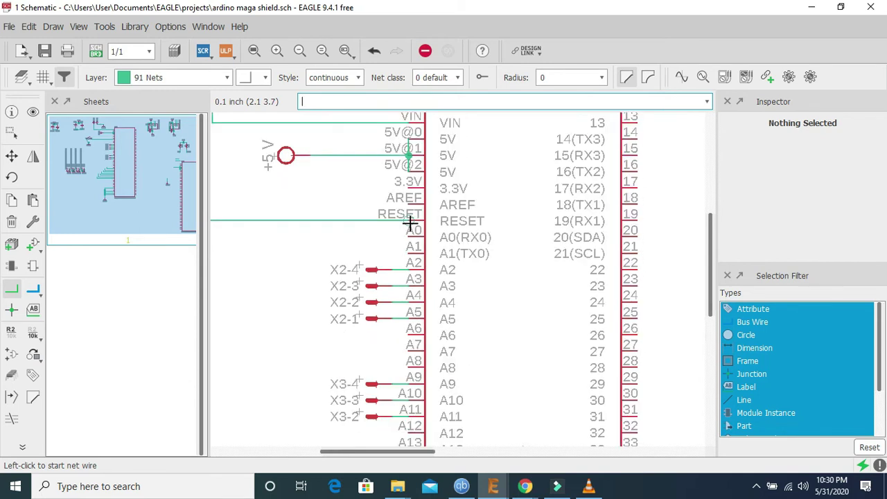
{"action": "scroll", "coordinate": [409, 221], "scroll_direction": "up", "scroll_amount": 1}
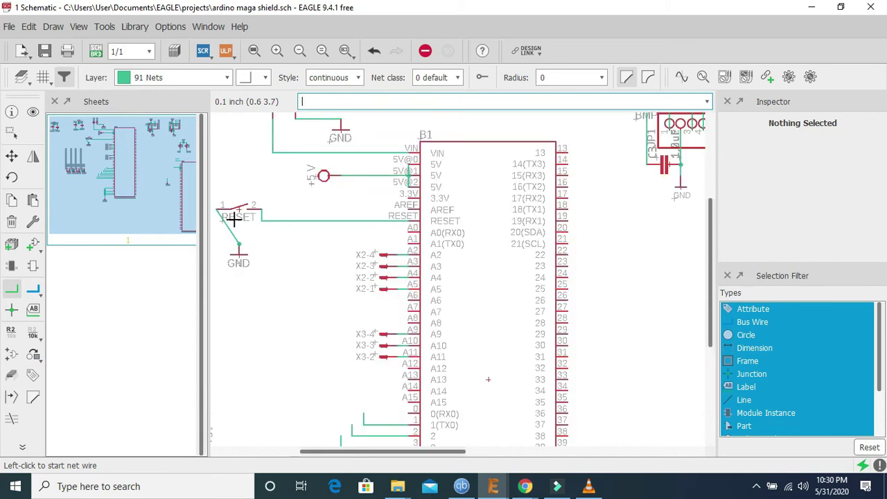
{"action": "scroll", "coordinate": [275, 224], "scroll_direction": "up", "scroll_amount": 3}
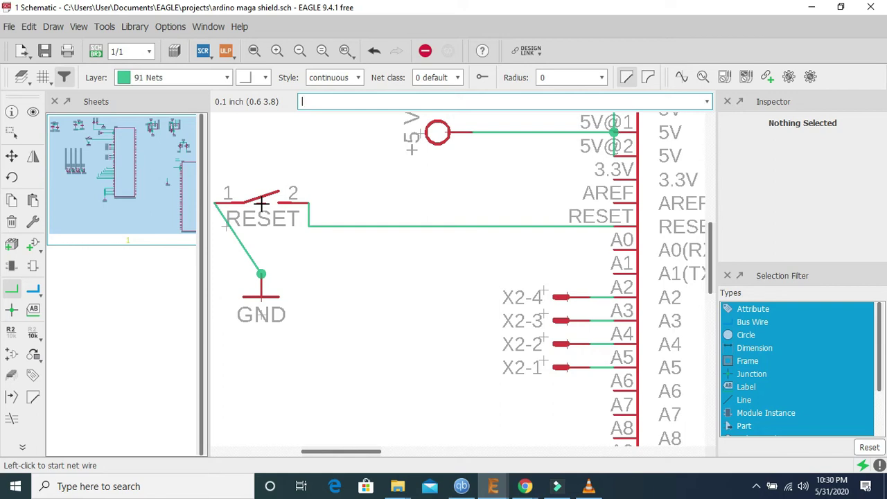
{"action": "right_click", "coordinate": [262, 203]}
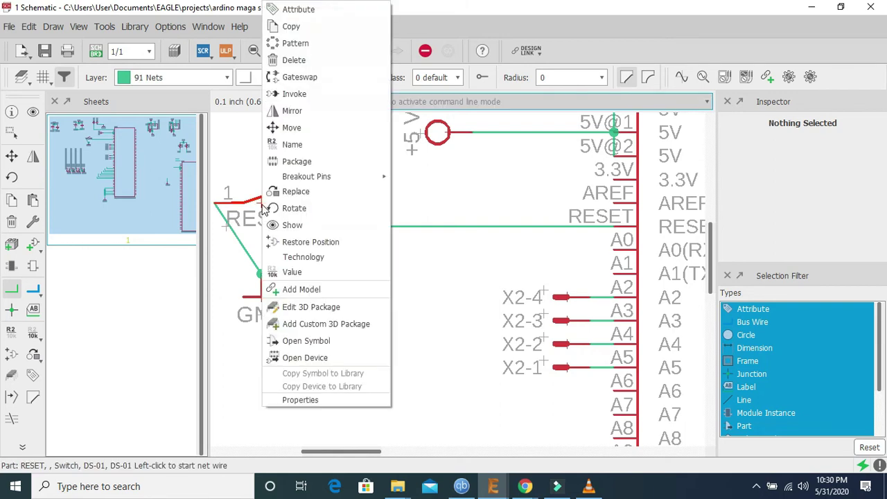
{"action": "left_click", "coordinate": [312, 399]}
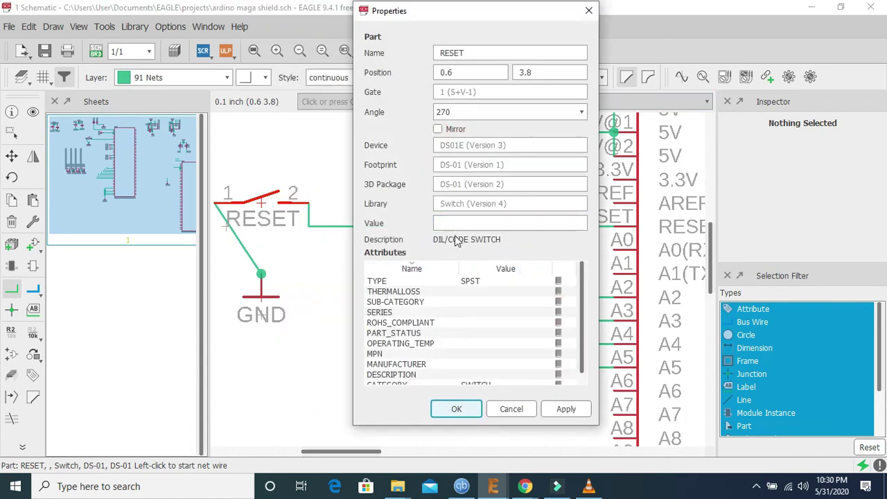
{"action": "left_click", "coordinate": [538, 220]}
{"action": "left_click", "coordinate": [459, 408]}
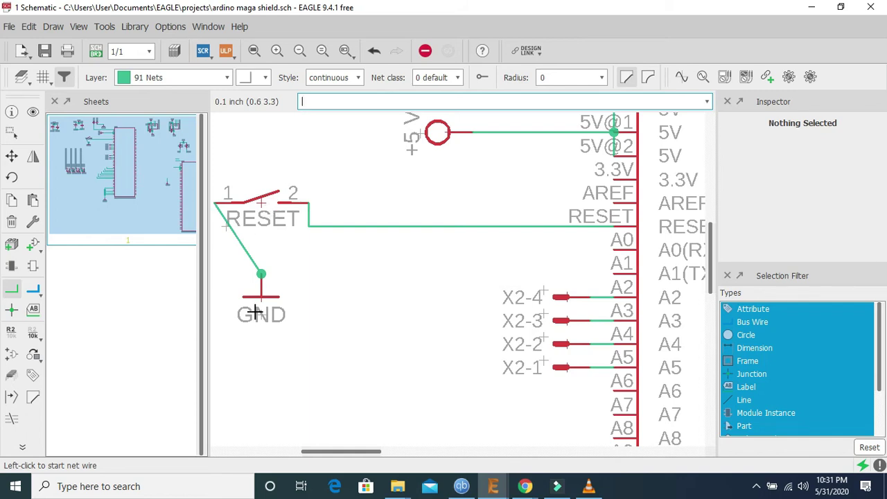
{"action": "scroll", "coordinate": [254, 312], "scroll_direction": "down", "scroll_amount": 6}
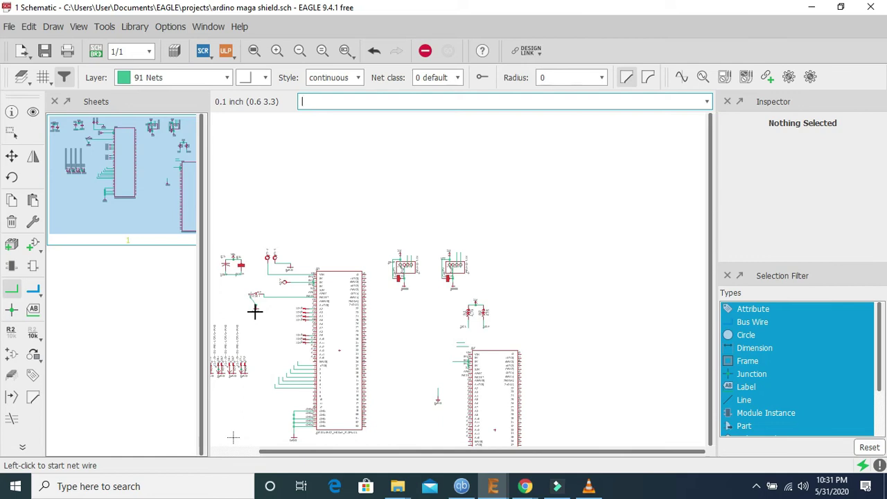
{"action": "scroll", "coordinate": [253, 343], "scroll_direction": "down", "scroll_amount": 5}
{"action": "scroll", "coordinate": [249, 354], "scroll_direction": "up", "scroll_amount": 4}
{"action": "scroll", "coordinate": [249, 353], "scroll_direction": "up", "scroll_amount": 2}
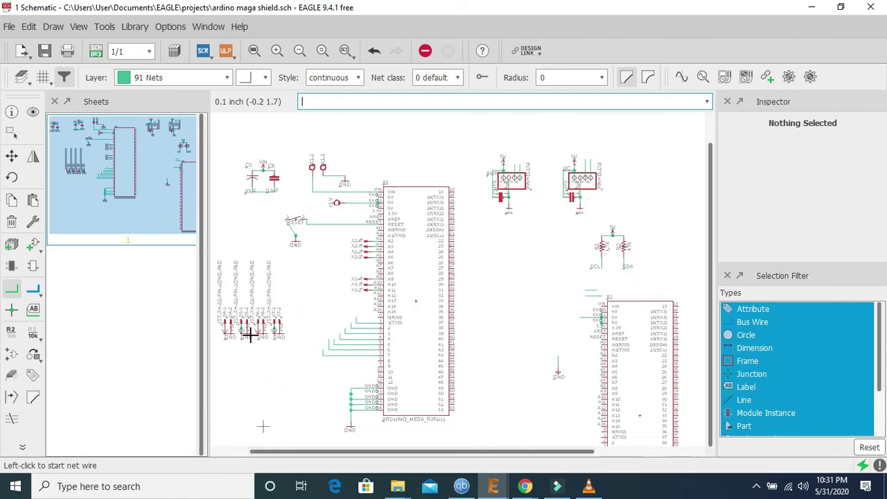
{"action": "left_click", "coordinate": [278, 51]}
{"action": "left_click", "coordinate": [278, 50]}
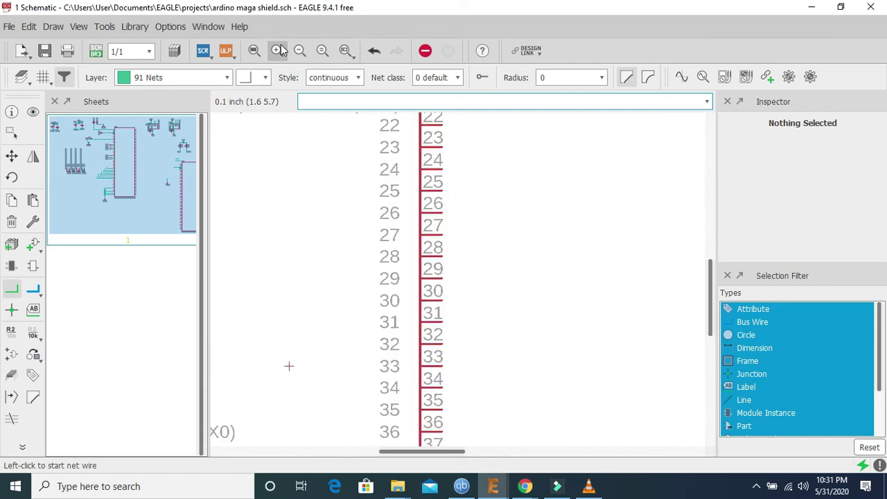
{"action": "left_click", "coordinate": [278, 50]}
{"action": "left_click", "coordinate": [278, 51]}
{"action": "left_click", "coordinate": [278, 50]}
{"action": "left_click", "coordinate": [278, 51]}
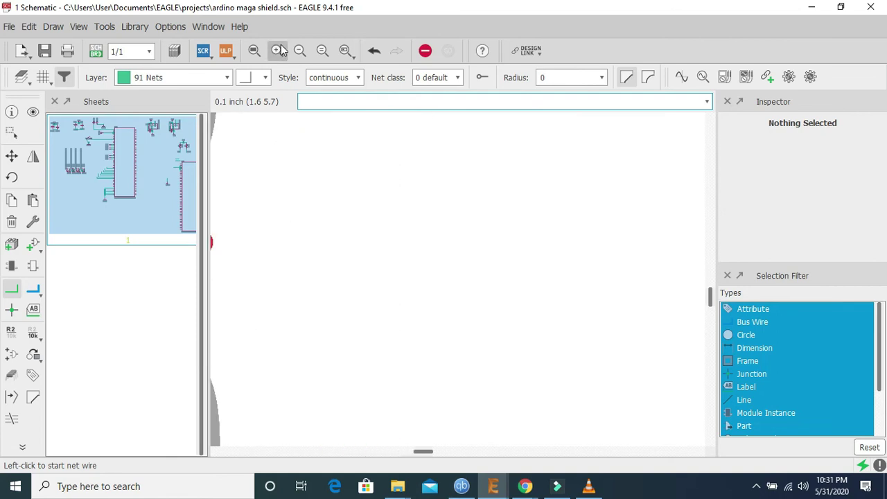
{"action": "left_click", "coordinate": [300, 50]}
{"action": "left_click", "coordinate": [300, 51]}
{"action": "left_click", "coordinate": [301, 51]}
{"action": "left_click", "coordinate": [301, 50]}
{"action": "left_click", "coordinate": [301, 51]}
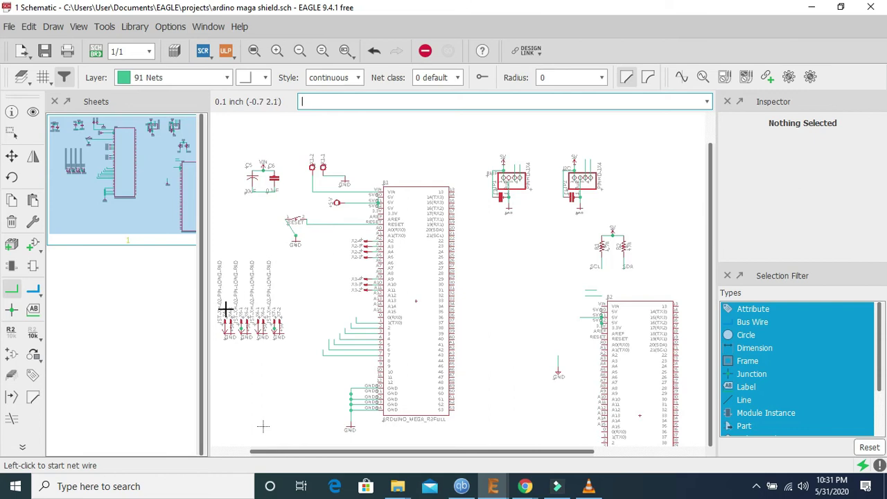
Examine the JST-XH connectors X4 to X7 with their +5V and GND symbols, and the X2 and X3 connections to B1's analog pins
{"action": "scroll", "coordinate": [228, 332], "scroll_direction": "up", "scroll_amount": 4}
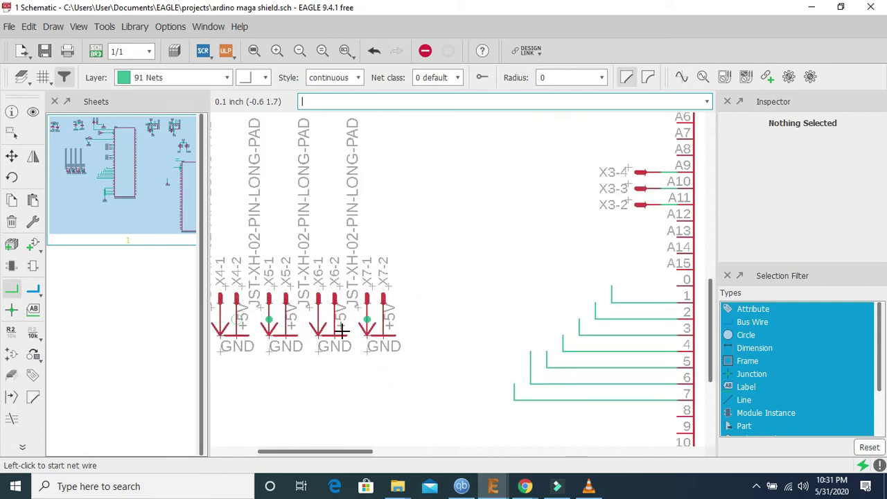
{"action": "scroll", "coordinate": [416, 331], "scroll_direction": "down", "scroll_amount": 2}
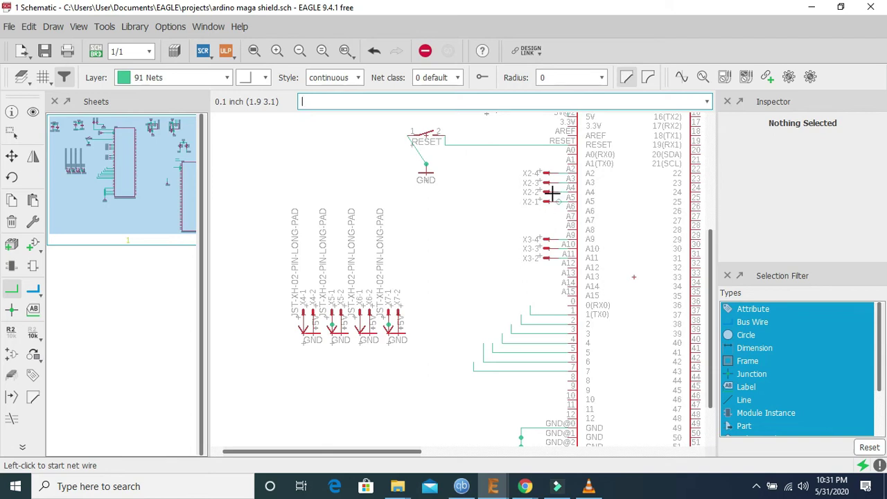
{"action": "scroll", "coordinate": [555, 190], "scroll_direction": "up", "scroll_amount": 2}
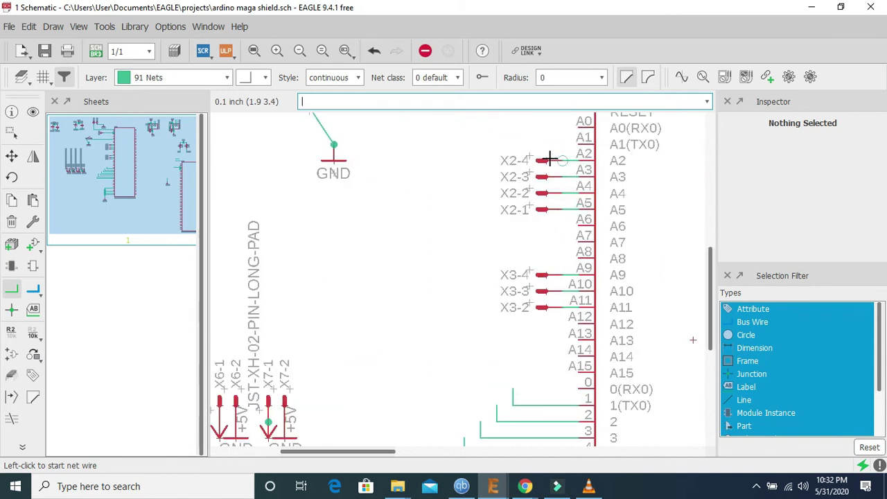
{"action": "scroll", "coordinate": [434, 242], "scroll_direction": "down", "scroll_amount": 4}
{"action": "scroll", "coordinate": [337, 289], "scroll_direction": "up", "scroll_amount": 3}
{"action": "scroll", "coordinate": [355, 309], "scroll_direction": "up", "scroll_amount": 2}
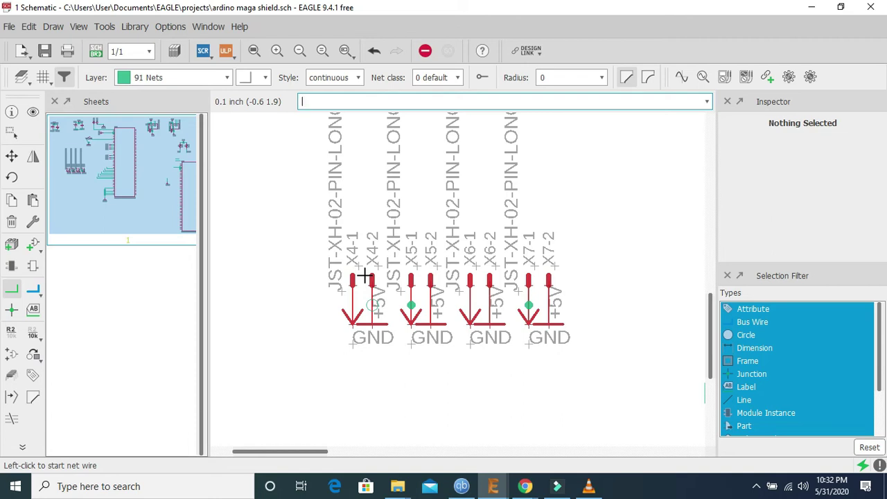
{"action": "scroll", "coordinate": [364, 276], "scroll_direction": "down", "scroll_amount": 2}
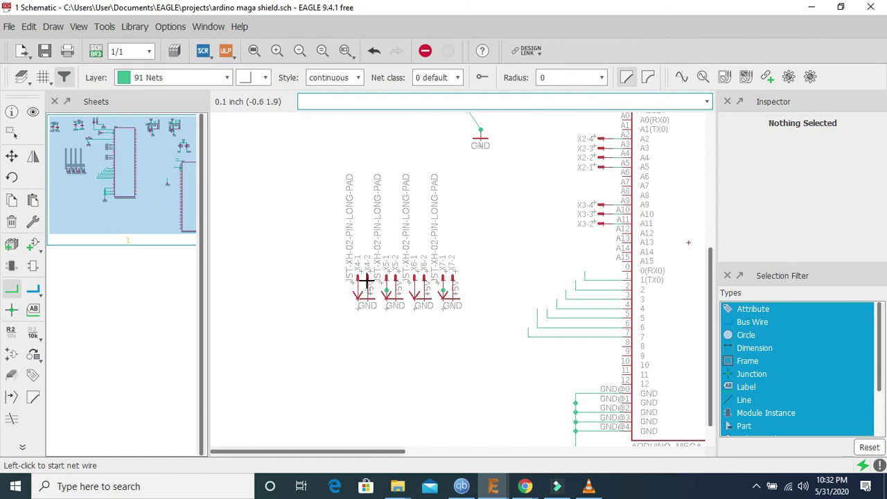
{"action": "scroll", "coordinate": [366, 279], "scroll_direction": "up", "scroll_amount": 5}
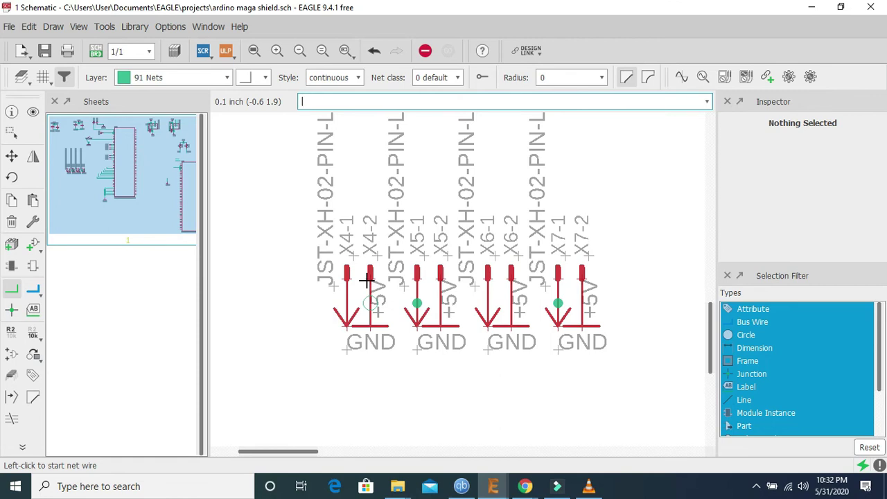
{"action": "scroll", "coordinate": [348, 330], "scroll_direction": "up", "scroll_amount": 3}
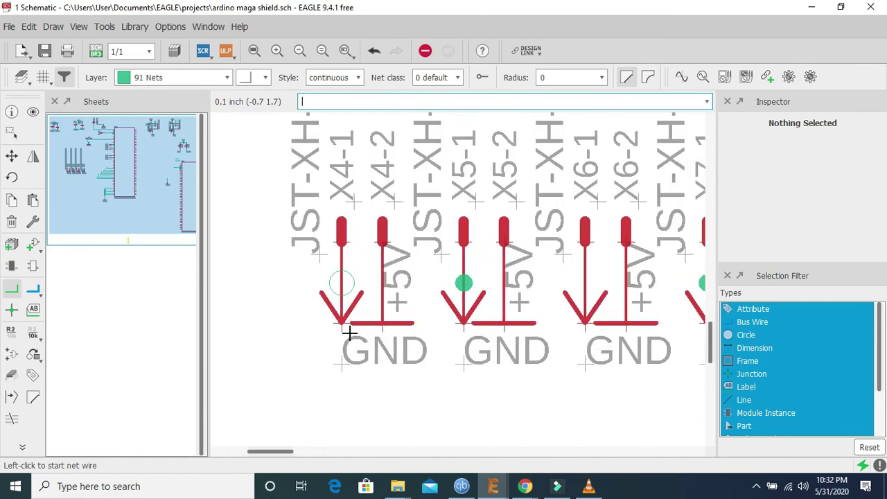
Try drawing a net on the +5V symbol below X4-1, and delete that net segment again
{"action": "left_click", "coordinate": [339, 328]}
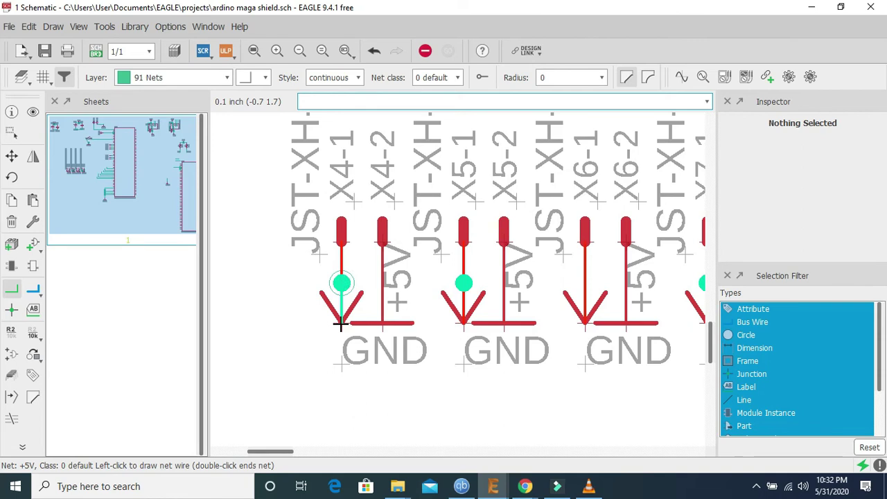
{"action": "left_click", "coordinate": [341, 326]}
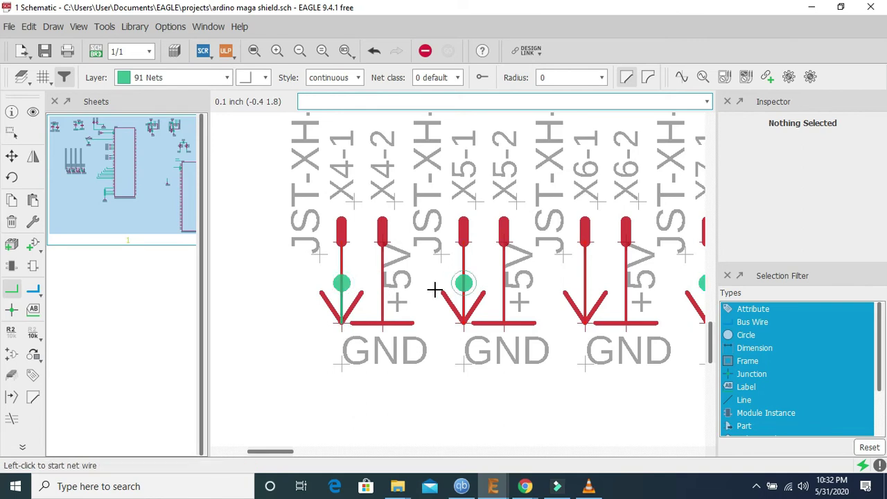
{"action": "left_click", "coordinate": [241, 326]}
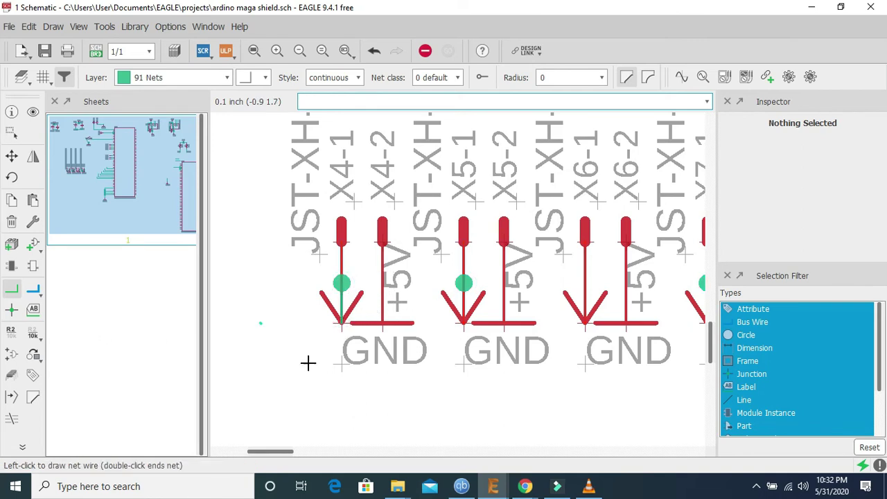
{"action": "left_click", "coordinate": [11, 224]}
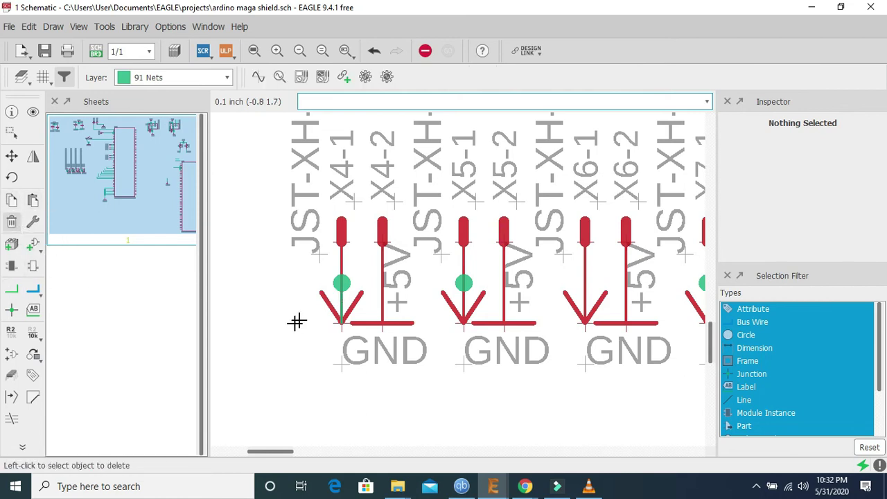
{"action": "left_click", "coordinate": [343, 308]}
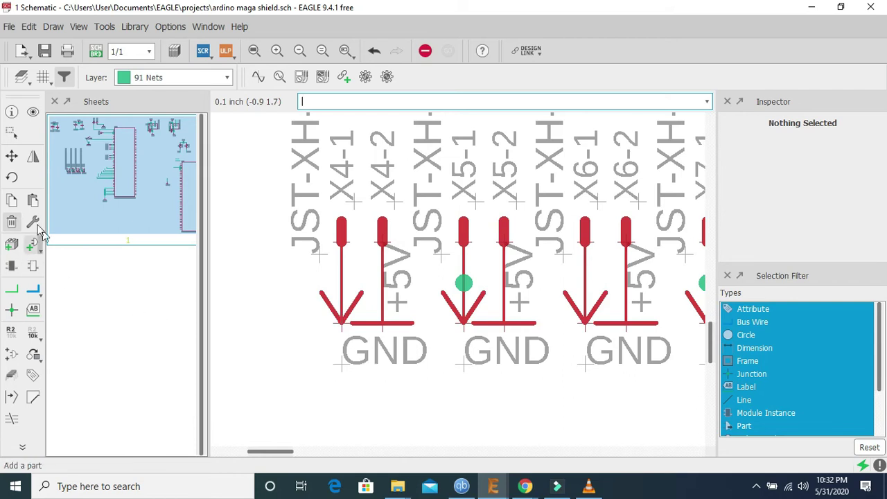
{"action": "left_click", "coordinate": [33, 200]}
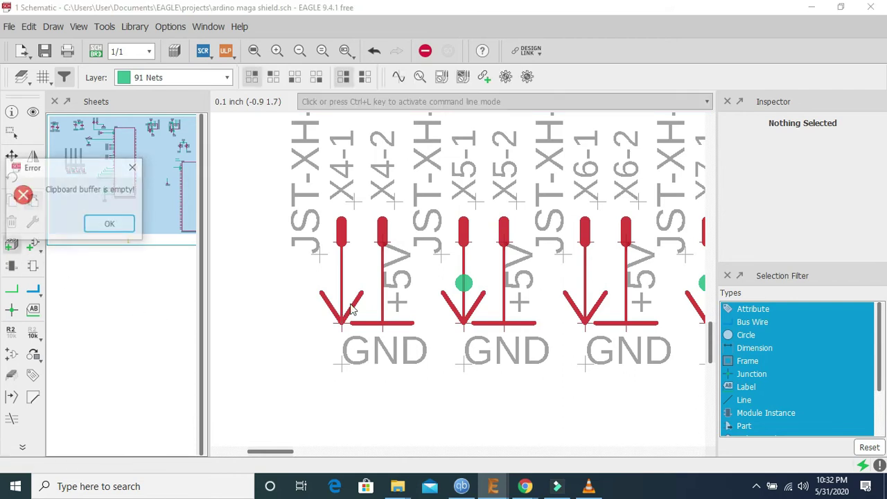
{"action": "left_click", "coordinate": [114, 225]}
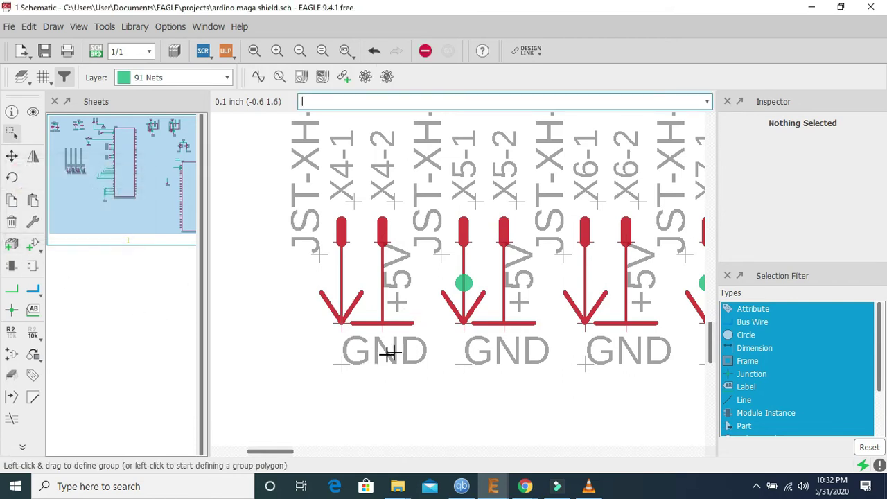
Review the part properties of the +5V supply symbol below X4-1 and close them without changes
{"action": "right_click", "coordinate": [341, 326]}
{"action": "left_click", "coordinate": [375, 384]}
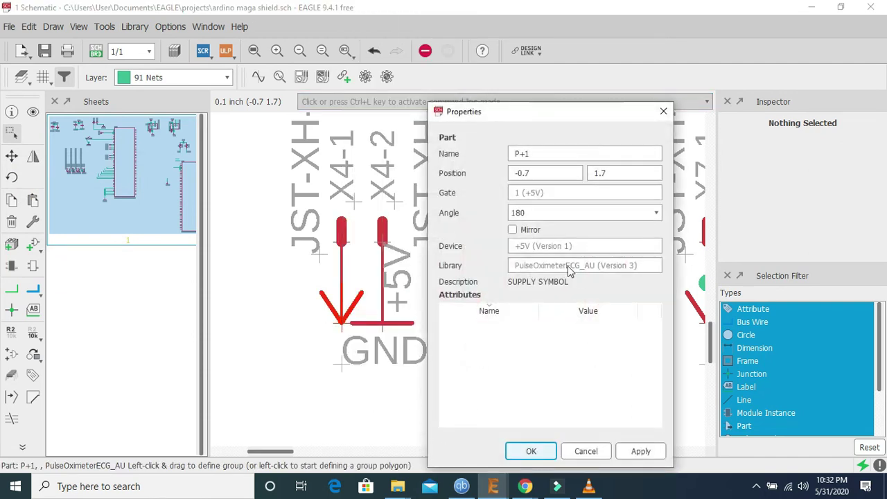
{"action": "left_click", "coordinate": [664, 112]}
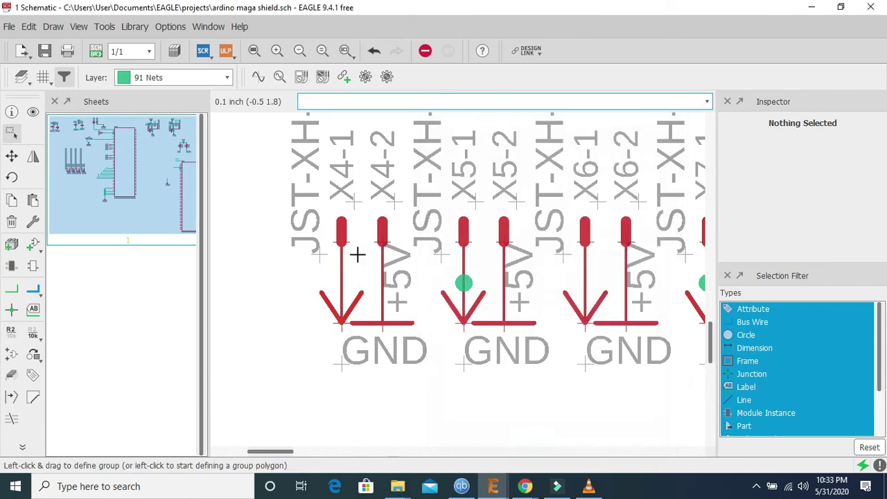
Examine the X2 and X3 connector pins wired to B1's analog pins A2 to A5 and A9 to A11
{"action": "scroll", "coordinate": [529, 257], "scroll_direction": "down", "scroll_amount": 5}
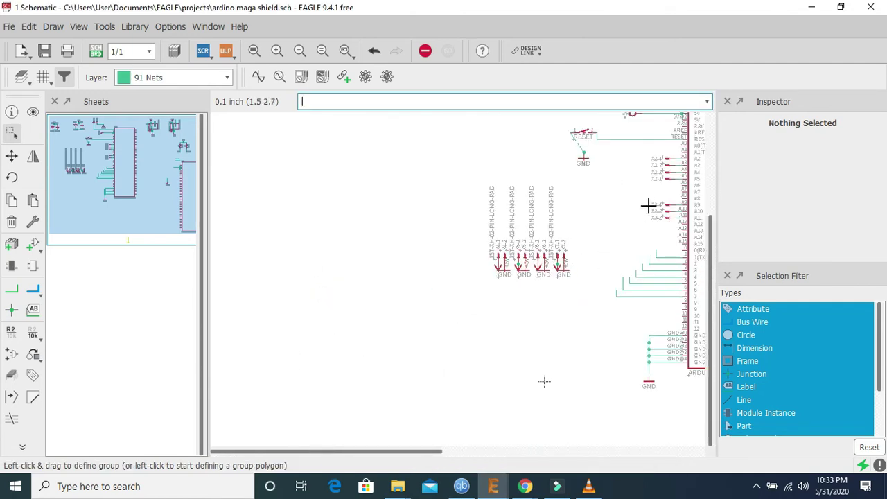
{"action": "scroll", "coordinate": [658, 201], "scroll_direction": "up", "scroll_amount": 2}
{"action": "scroll", "coordinate": [658, 202], "scroll_direction": "down", "scroll_amount": 4}
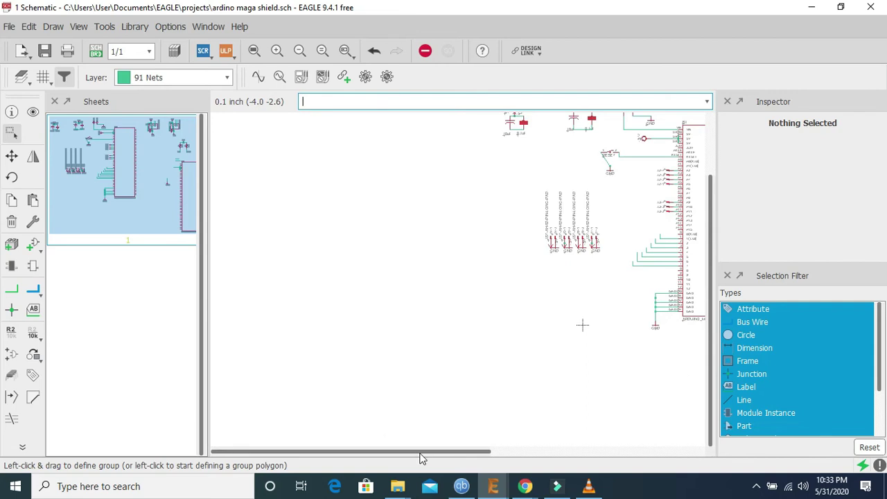
{"action": "left_click_drag", "start_coordinate": [420, 454], "coordinate": [459, 447]}
{"action": "scroll", "coordinate": [536, 283], "scroll_direction": "up", "scroll_amount": 2}
{"action": "scroll", "coordinate": [588, 171], "scroll_direction": "up", "scroll_amount": 3}
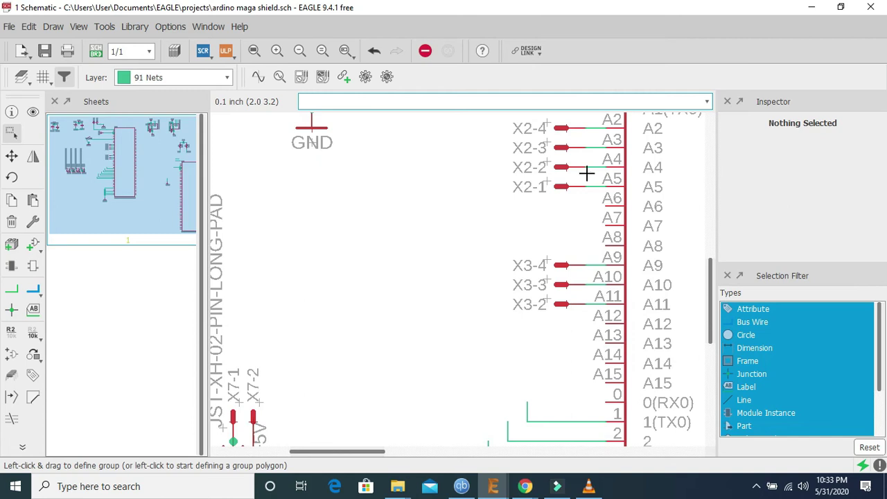
{"action": "scroll", "coordinate": [596, 128], "scroll_direction": "down", "scroll_amount": 2}
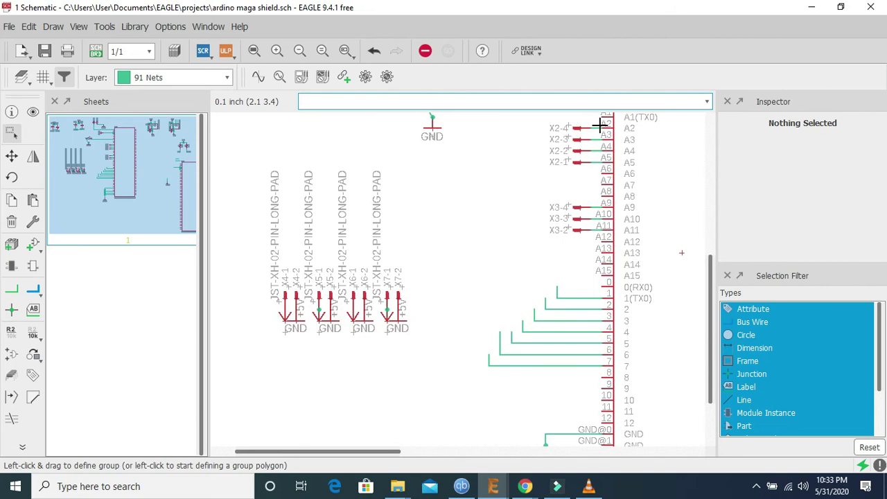
{"action": "scroll", "coordinate": [599, 124], "scroll_direction": "up", "scroll_amount": 1}
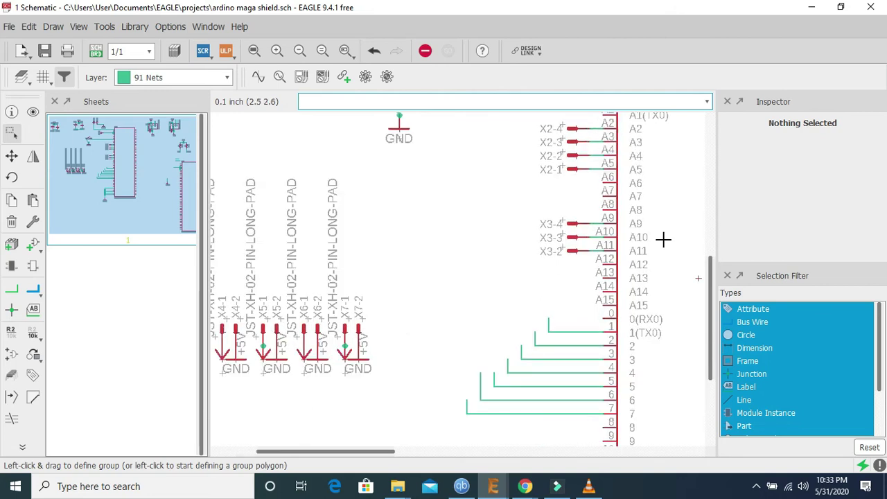
{"action": "scroll", "coordinate": [614, 249], "scroll_direction": "down", "scroll_amount": 5}
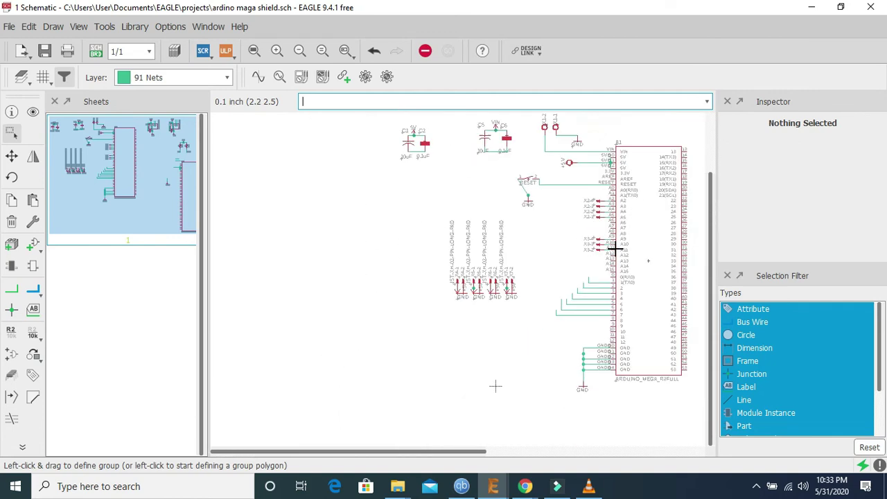
Examine how B1's pins GND@0 to GND@4 are joined to the shared GND symbol
{"action": "scroll", "coordinate": [610, 309], "scroll_direction": "up", "scroll_amount": 2}
{"action": "scroll", "coordinate": [611, 309], "scroll_direction": "up", "scroll_amount": 3}
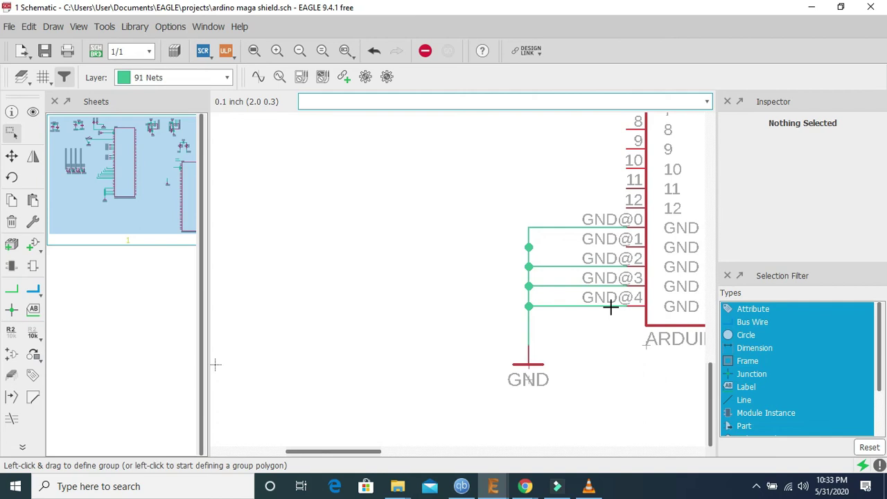
{"action": "scroll", "coordinate": [582, 221], "scroll_direction": "up", "scroll_amount": 4}
{"action": "scroll", "coordinate": [582, 221], "scroll_direction": "down", "scroll_amount": 4}
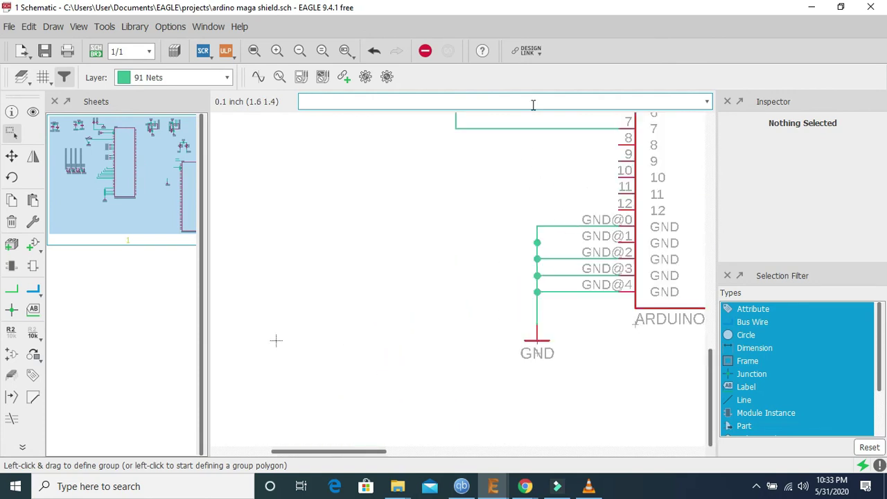
Examine the BMP header JP1 beside board B1, including its 5V and GND symbols, capacitor C3 and open nets on pins 3 and 4
{"action": "left_click_drag", "start_coordinate": [712, 360], "coordinate": [710, 193]}
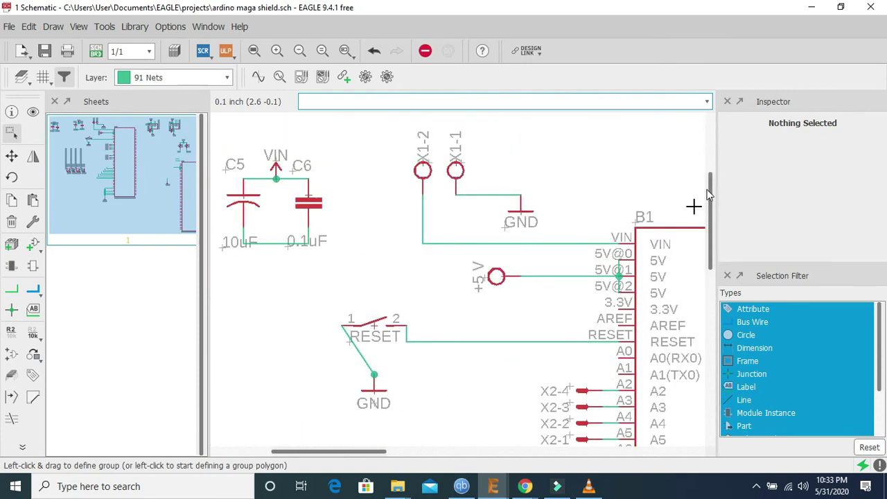
{"action": "scroll", "coordinate": [652, 268], "scroll_direction": "down", "scroll_amount": 4}
{"action": "scroll", "coordinate": [631, 305], "scroll_direction": "down", "scroll_amount": 2}
{"action": "scroll", "coordinate": [693, 283], "scroll_direction": "up", "scroll_amount": 6}
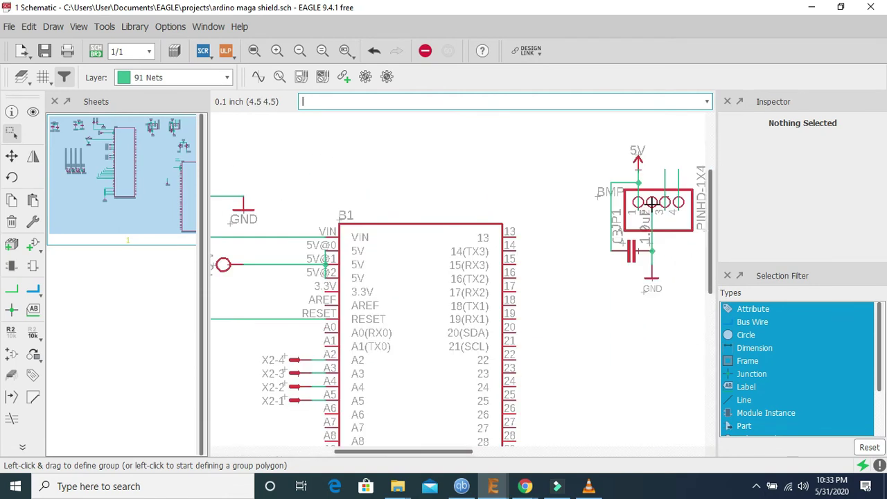
{"action": "scroll", "coordinate": [652, 202], "scroll_direction": "up", "scroll_amount": 2}
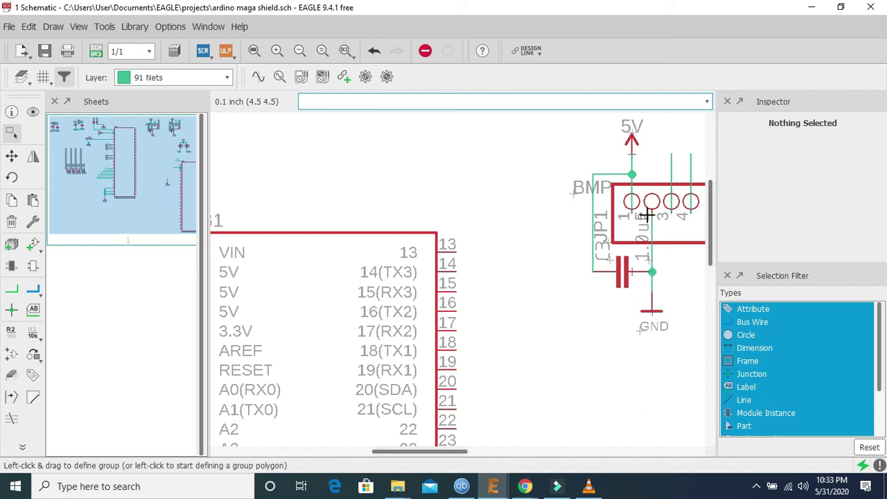
{"action": "scroll", "coordinate": [651, 202], "scroll_direction": "down", "scroll_amount": 3}
{"action": "scroll", "coordinate": [662, 204], "scroll_direction": "up", "scroll_amount": 4}
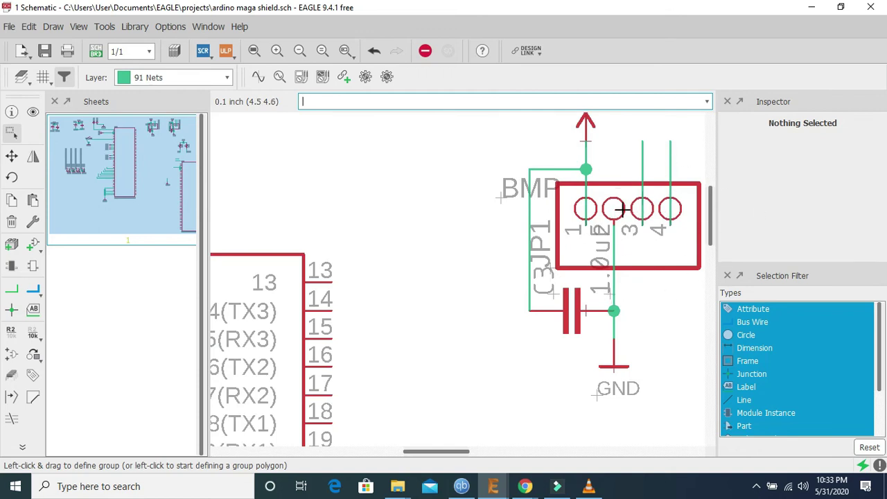
{"action": "scroll", "coordinate": [624, 225], "scroll_direction": "up", "scroll_amount": 1}
{"action": "scroll", "coordinate": [634, 229], "scroll_direction": "down", "scroll_amount": 2}
{"action": "scroll", "coordinate": [645, 220], "scroll_direction": "down", "scroll_amount": 1}
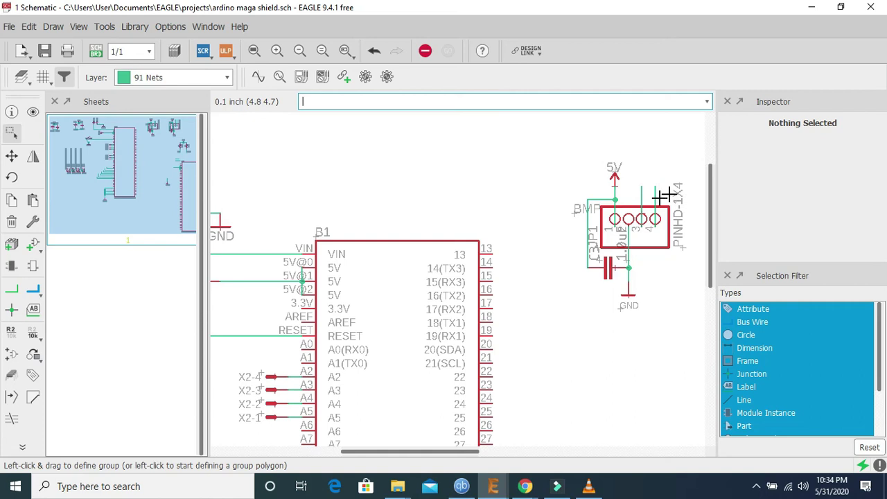
{"action": "scroll", "coordinate": [659, 197], "scroll_direction": "up", "scroll_amount": 2}
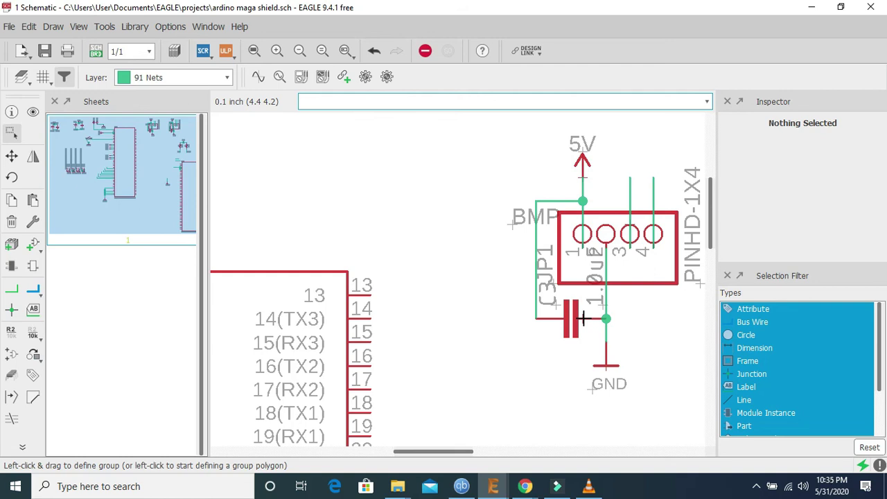
Review the part properties of capacitor C3 below the BMP header and close them without changes
{"action": "right_click", "coordinate": [582, 318]}
{"action": "left_click", "coordinate": [615, 400]}
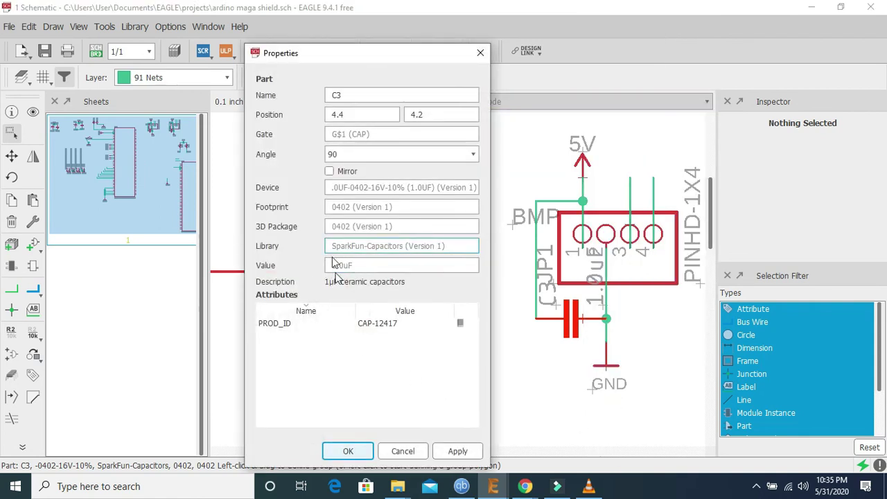
{"action": "left_click", "coordinate": [486, 52]}
Examine the second four-pin header JP2 with its 5V supply, GND symbol and capacitor C4
{"action": "scroll", "coordinate": [645, 206], "scroll_direction": "down", "scroll_amount": 4}
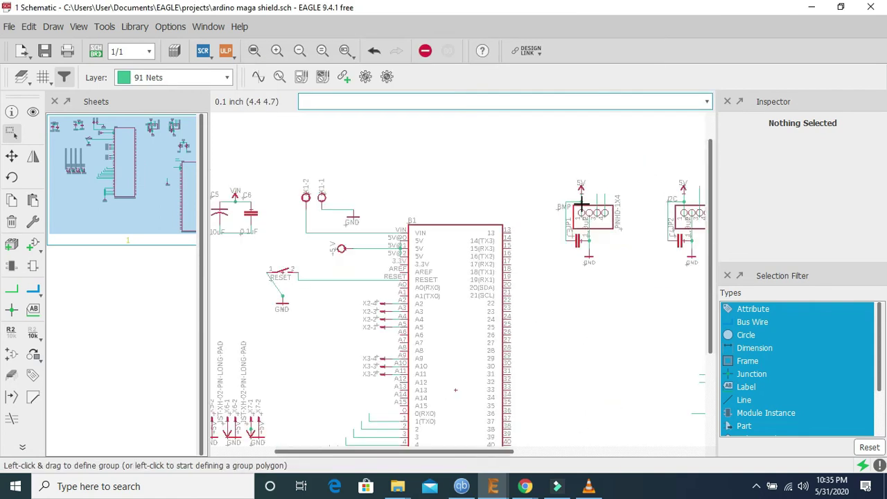
{"action": "scroll", "coordinate": [641, 207], "scroll_direction": "up", "scroll_amount": 5}
{"action": "scroll", "coordinate": [612, 206], "scroll_direction": "down", "scroll_amount": 1}
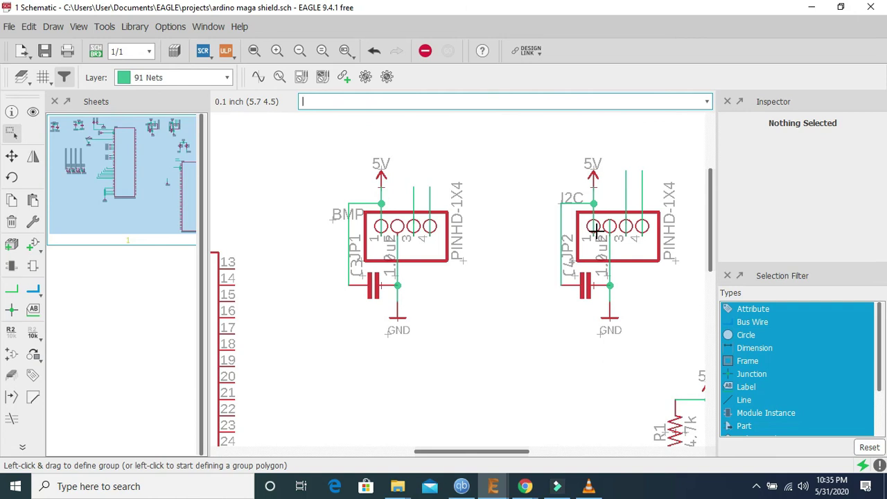
{"action": "scroll", "coordinate": [582, 220], "scroll_direction": "down", "scroll_amount": 4}
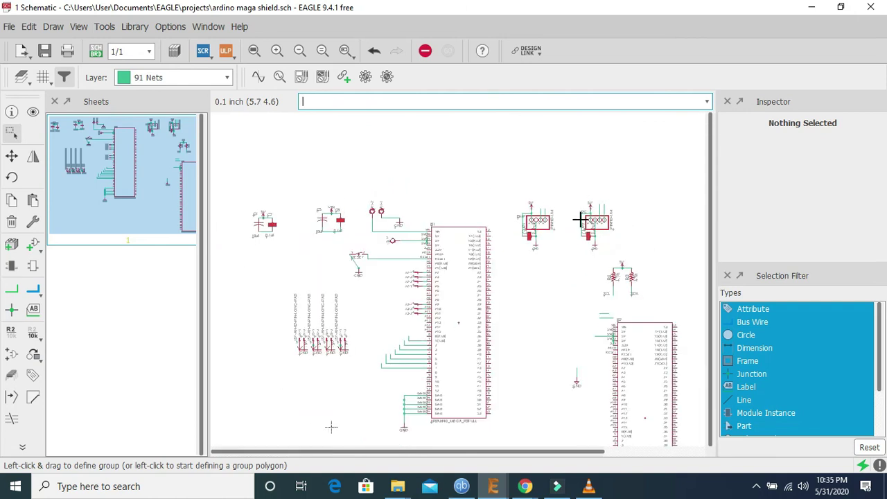
Examine the capacitor pairs C1 and C2 on the 5V supply and C5 and C6 on the VIN supply
{"action": "scroll", "coordinate": [309, 204], "scroll_direction": "up", "scroll_amount": 3}
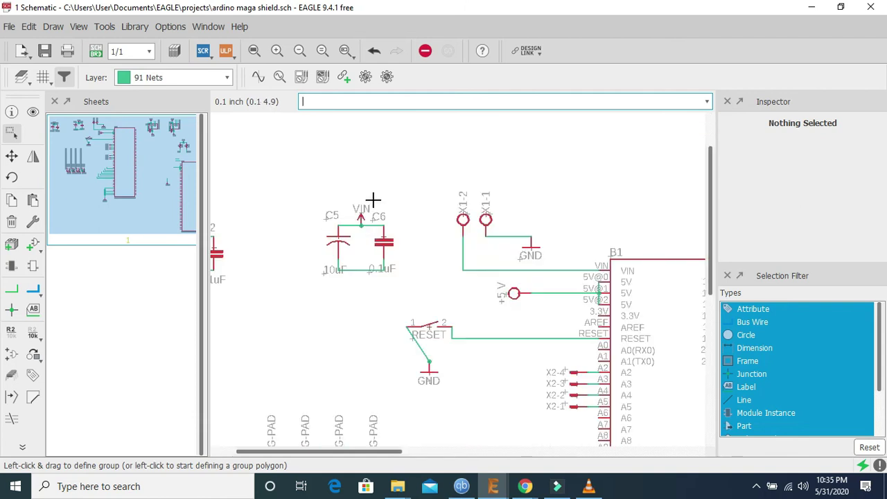
{"action": "scroll", "coordinate": [373, 201], "scroll_direction": "up", "scroll_amount": 1}
{"action": "scroll", "coordinate": [464, 341], "scroll_direction": "down", "scroll_amount": 5}
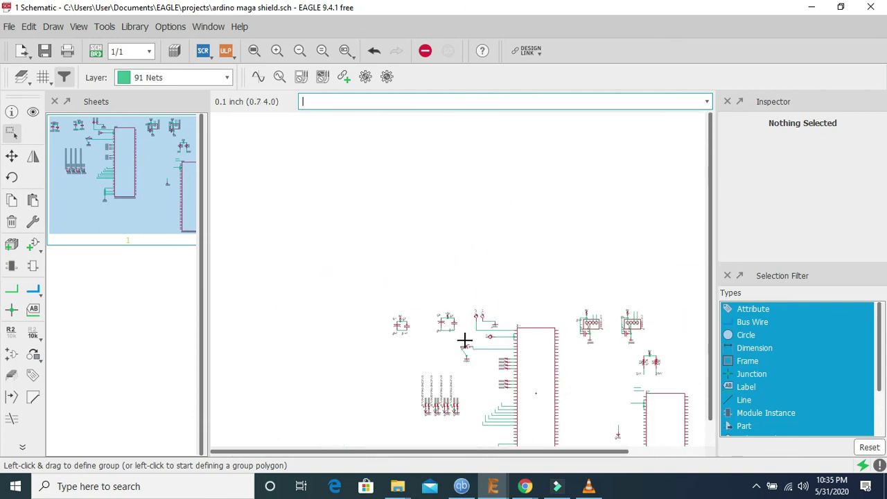
{"action": "scroll", "coordinate": [461, 332], "scroll_direction": "up", "scroll_amount": 2}
{"action": "scroll", "coordinate": [457, 260], "scroll_direction": "up", "scroll_amount": 2}
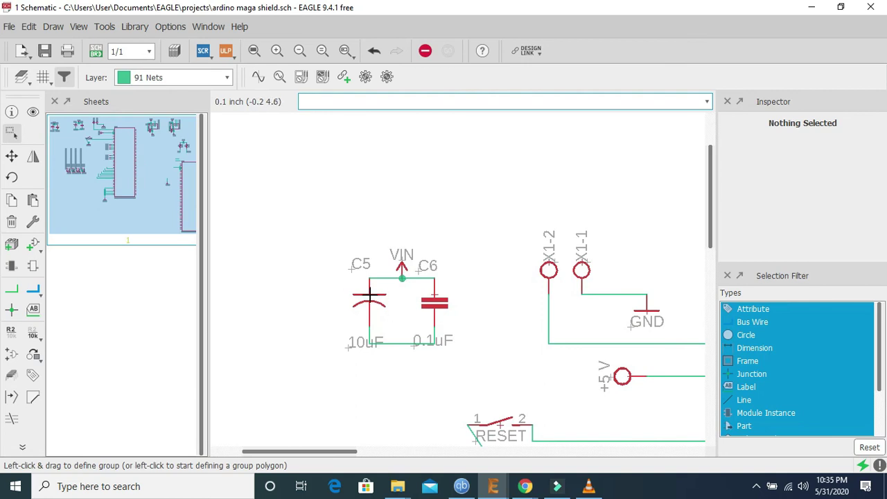
{"action": "scroll", "coordinate": [369, 296], "scroll_direction": "down", "scroll_amount": 3}
{"action": "scroll", "coordinate": [370, 306], "scroll_direction": "up", "scroll_amount": 4}
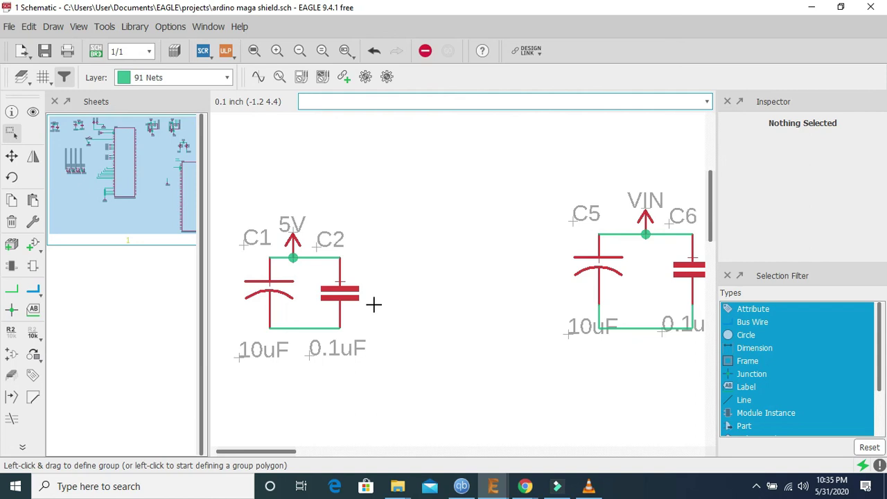
{"action": "scroll", "coordinate": [506, 273], "scroll_direction": "down", "scroll_amount": 3}
{"action": "scroll", "coordinate": [560, 264], "scroll_direction": "up", "scroll_amount": 3}
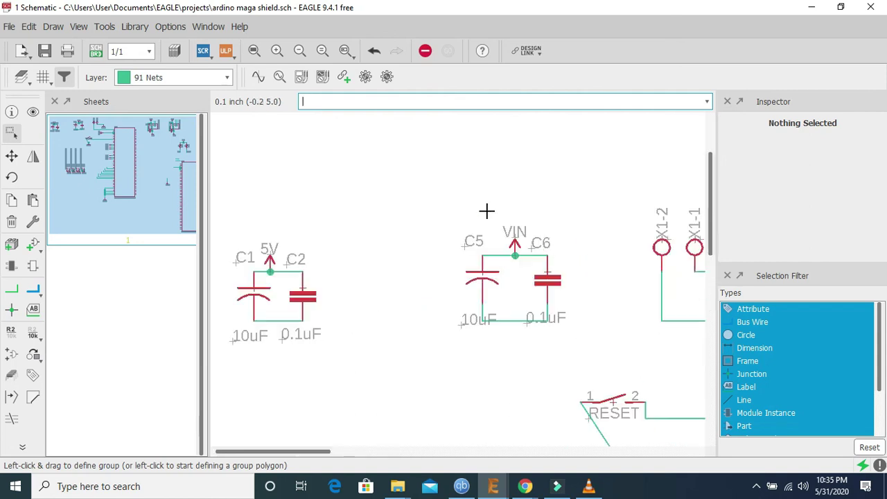
{"action": "scroll", "coordinate": [487, 211], "scroll_direction": "up", "scroll_amount": 1}
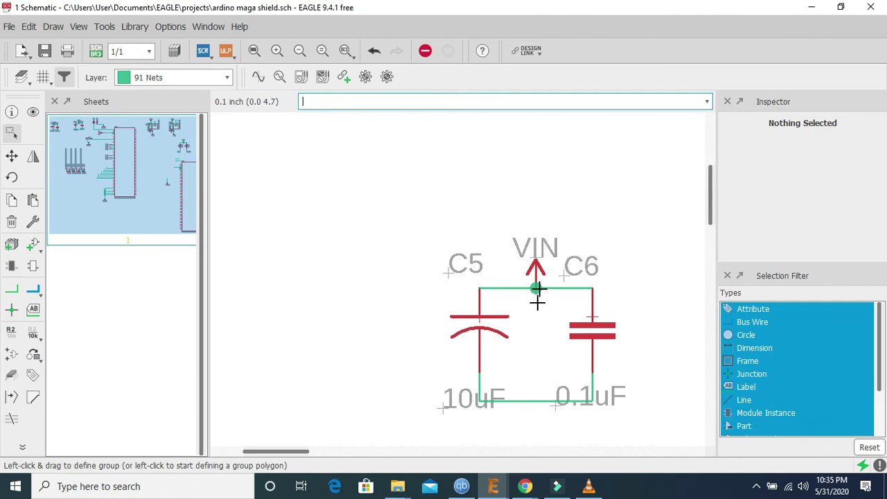
Review the part properties of the VIN capacitors C5 and C6 and close them without changes
{"action": "right_click", "coordinate": [477, 320]}
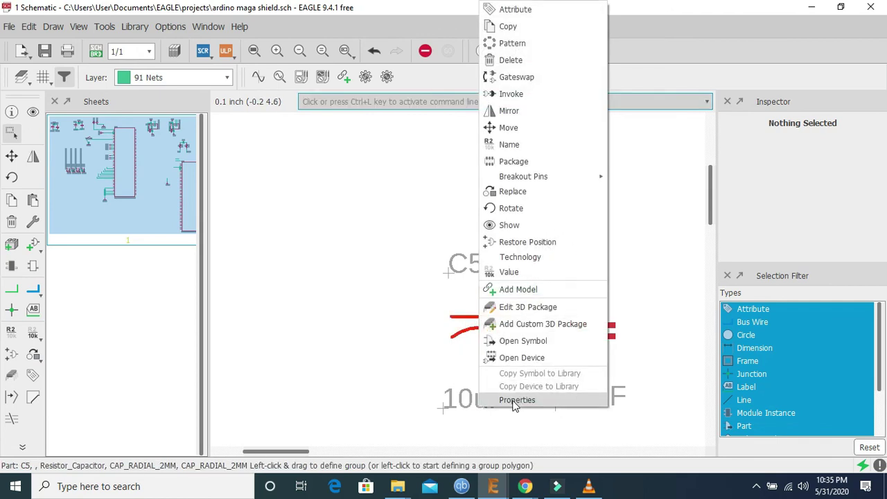
{"action": "left_click", "coordinate": [516, 400]}
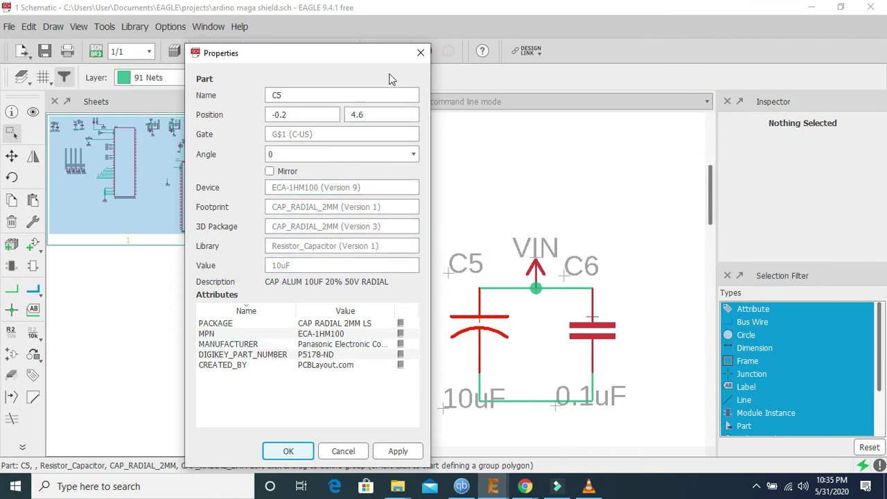
{"action": "left_click", "coordinate": [421, 53]}
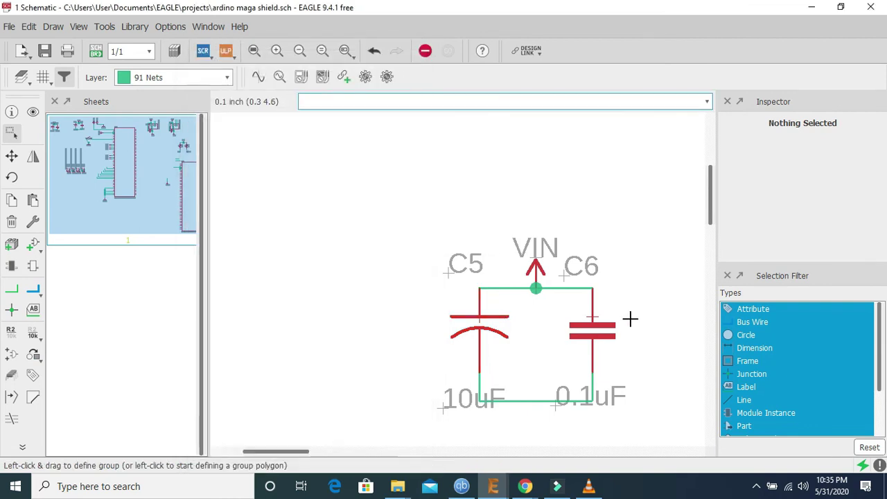
{"action": "right_click", "coordinate": [589, 318]}
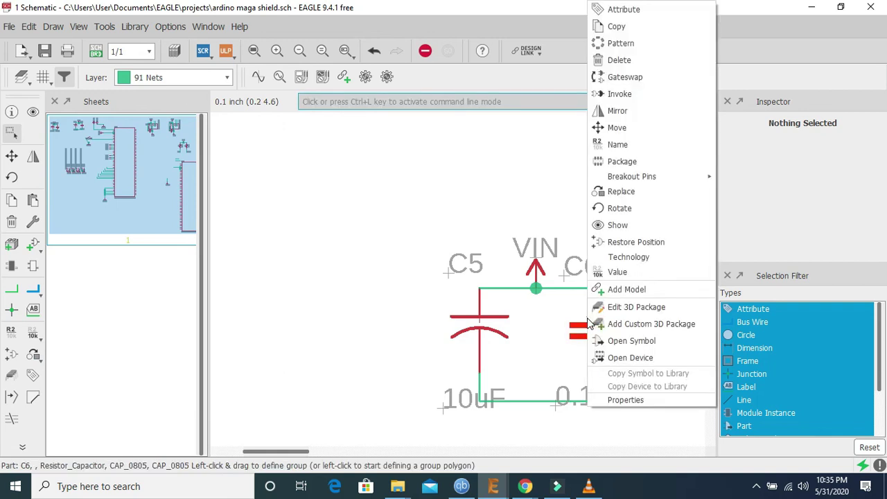
{"action": "left_click", "coordinate": [625, 400]}
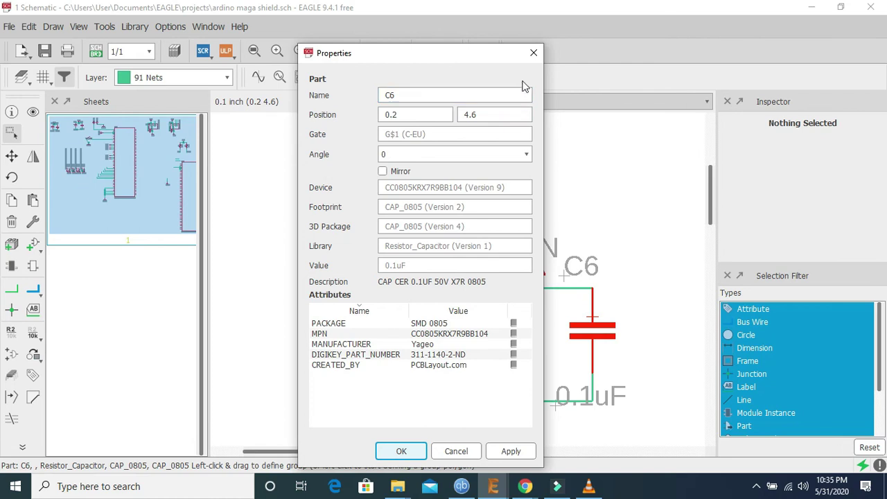
{"action": "left_click", "coordinate": [531, 60]}
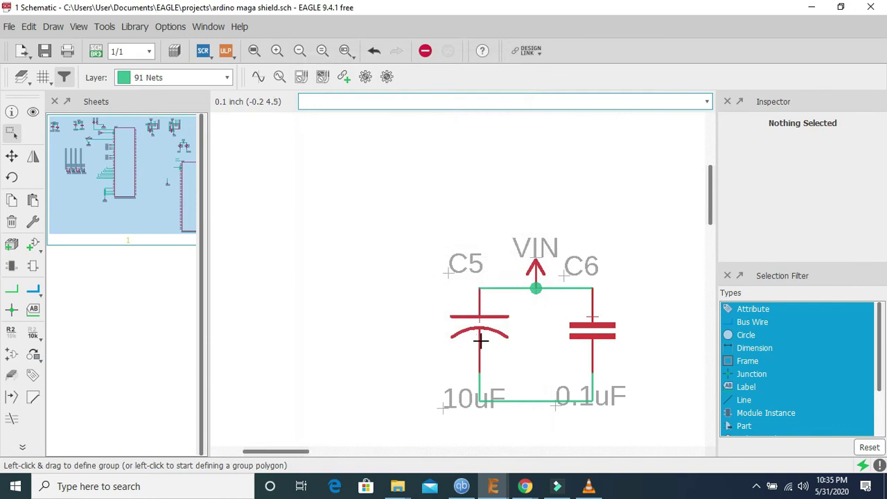
Review the overall schematic layout, the RESET switch, and the X1 and +5V connections to B1's supply pins
{"action": "scroll", "coordinate": [366, 350], "scroll_direction": "down", "scroll_amount": 3}
{"action": "scroll", "coordinate": [426, 316], "scroll_direction": "up", "scroll_amount": 2}
{"action": "scroll", "coordinate": [382, 356], "scroll_direction": "down", "scroll_amount": 3}
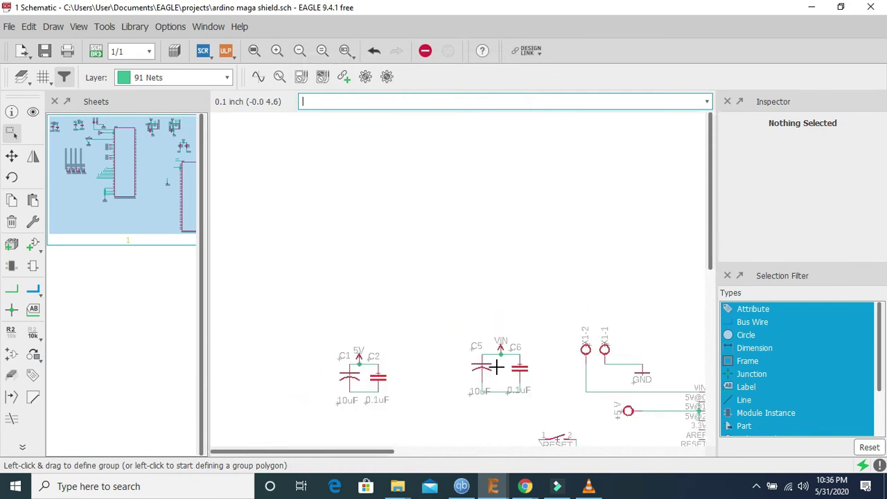
{"action": "scroll", "coordinate": [549, 364], "scroll_direction": "down", "scroll_amount": 3}
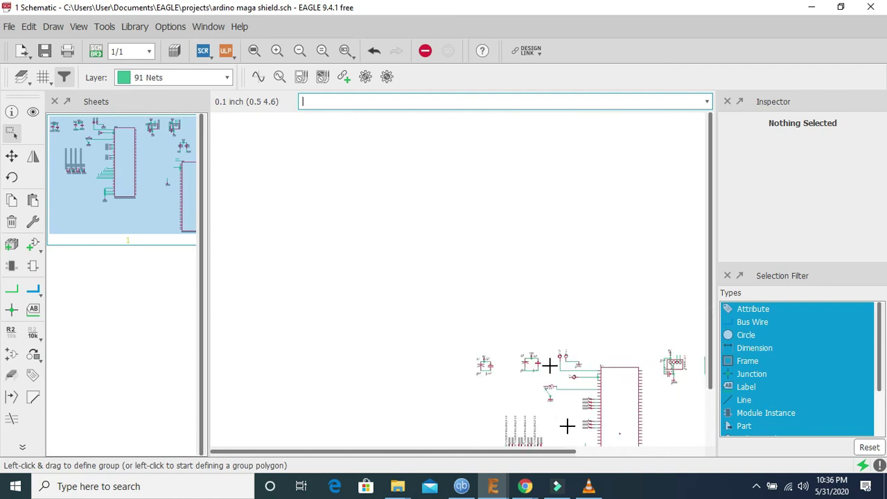
{"action": "scroll", "coordinate": [555, 415], "scroll_direction": "up", "scroll_amount": 3}
{"action": "scroll", "coordinate": [589, 344], "scroll_direction": "up", "scroll_amount": 3}
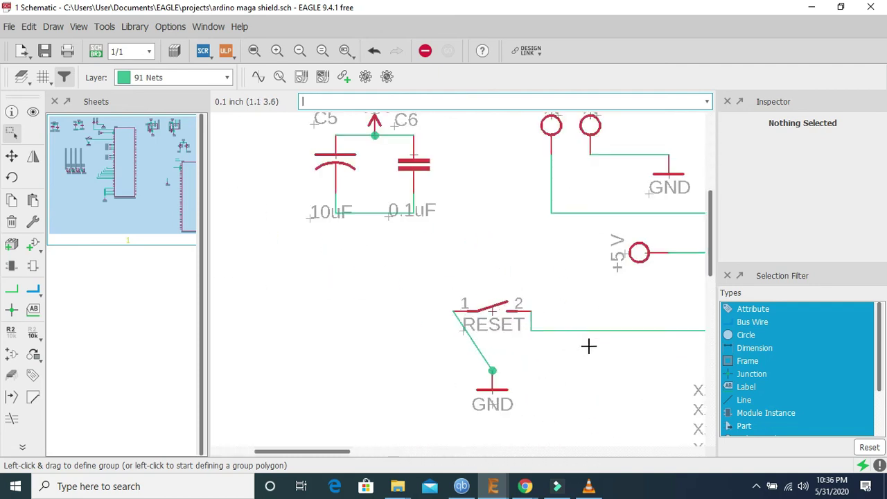
{"action": "scroll", "coordinate": [630, 349], "scroll_direction": "down", "scroll_amount": 5}
{"action": "scroll", "coordinate": [632, 340], "scroll_direction": "down", "scroll_amount": 1}
{"action": "scroll", "coordinate": [632, 347], "scroll_direction": "up", "scroll_amount": 3}
{"action": "scroll", "coordinate": [602, 408], "scroll_direction": "down", "scroll_amount": 4}
{"action": "scroll", "coordinate": [547, 441], "scroll_direction": "up", "scroll_amount": 2}
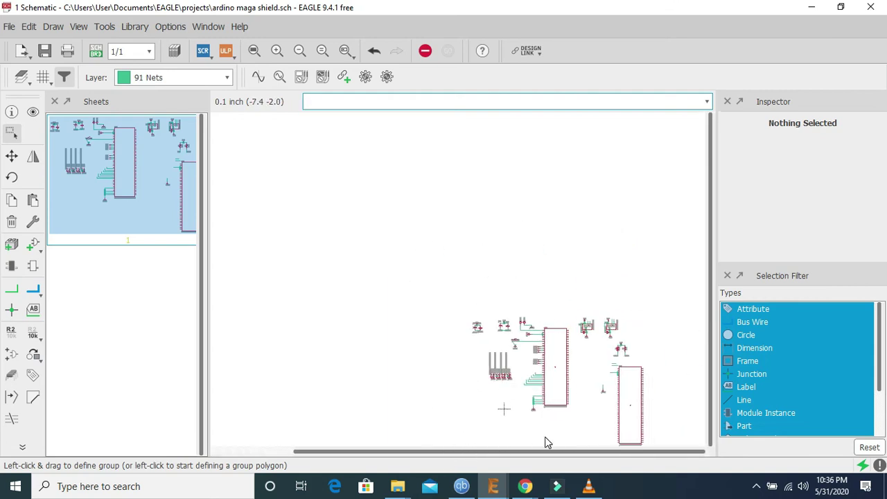
{"action": "scroll", "coordinate": [534, 345], "scroll_direction": "up", "scroll_amount": 3}
{"action": "scroll", "coordinate": [587, 345], "scroll_direction": "up", "scroll_amount": 3}
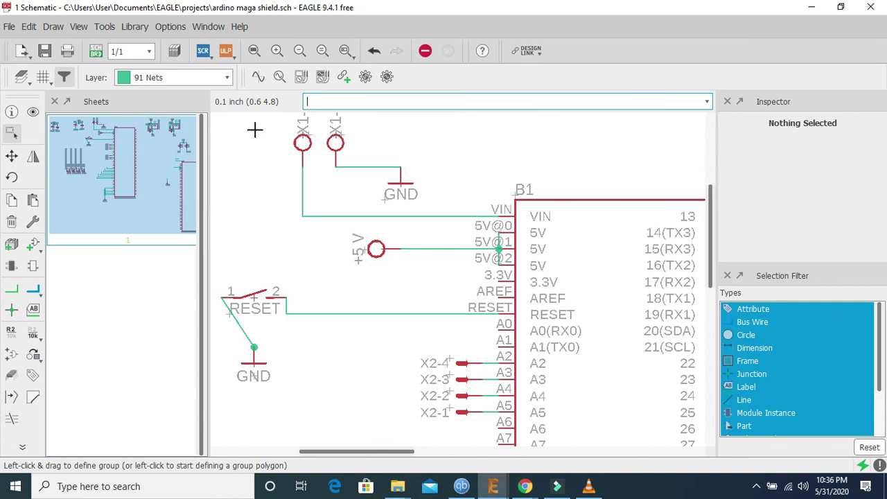
Switch to the board layout and examine the Arduino Mega footprint with the airwires at its power and analog headers
{"action": "left_click", "coordinate": [97, 52]}
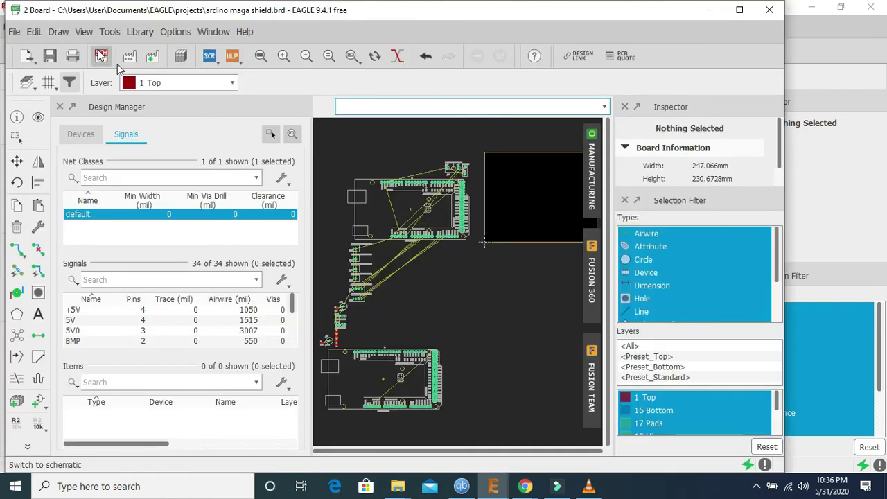
{"action": "scroll", "coordinate": [412, 206], "scroll_direction": "up", "scroll_amount": 5}
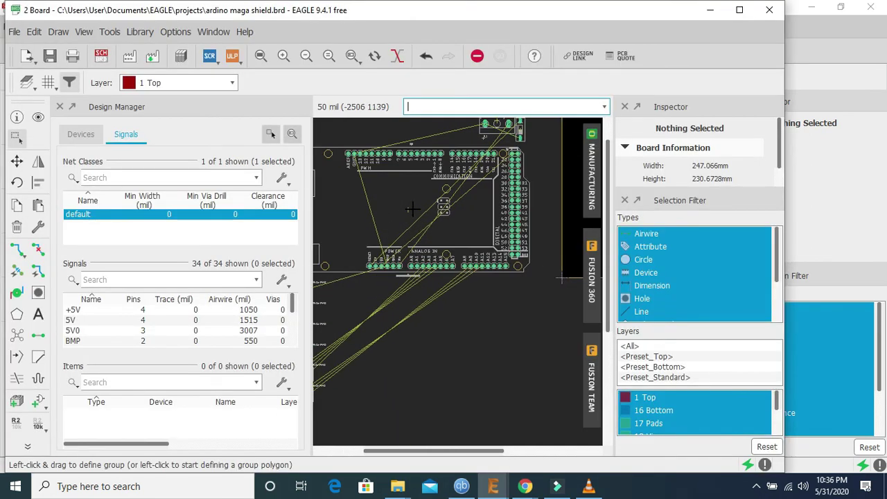
{"action": "scroll", "coordinate": [412, 208], "scroll_direction": "down", "scroll_amount": 4}
{"action": "scroll", "coordinate": [411, 208], "scroll_direction": "up", "scroll_amount": 4}
{"action": "scroll", "coordinate": [410, 208], "scroll_direction": "down", "scroll_amount": 6}
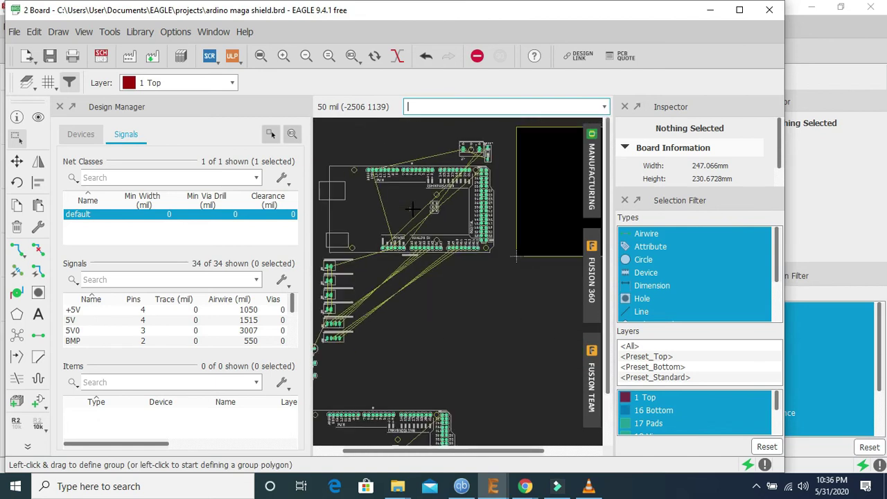
{"action": "scroll", "coordinate": [366, 185], "scroll_direction": "up", "scroll_amount": 3}
{"action": "scroll", "coordinate": [366, 185], "scroll_direction": "up", "scroll_amount": 3}
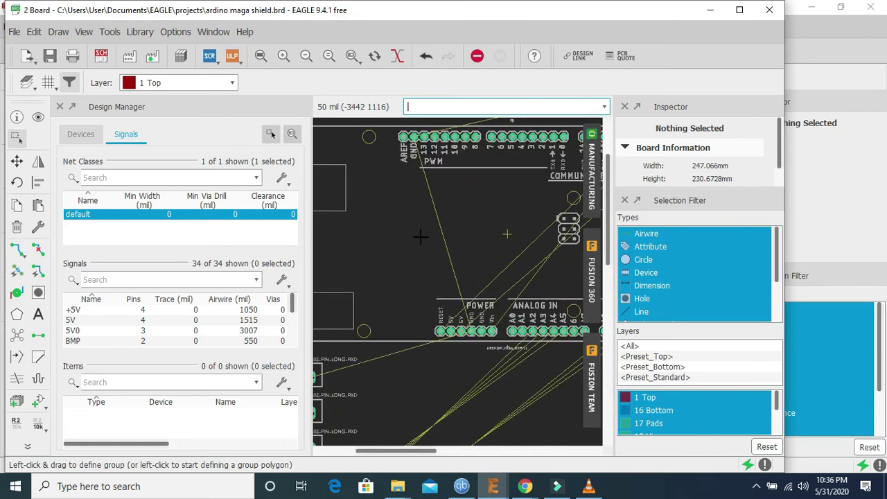
{"action": "scroll", "coordinate": [420, 236], "scroll_direction": "down", "scroll_amount": 3}
{"action": "scroll", "coordinate": [420, 321], "scroll_direction": "up", "scroll_amount": 3}
{"action": "scroll", "coordinate": [421, 320], "scroll_direction": "down", "scroll_amount": 3}
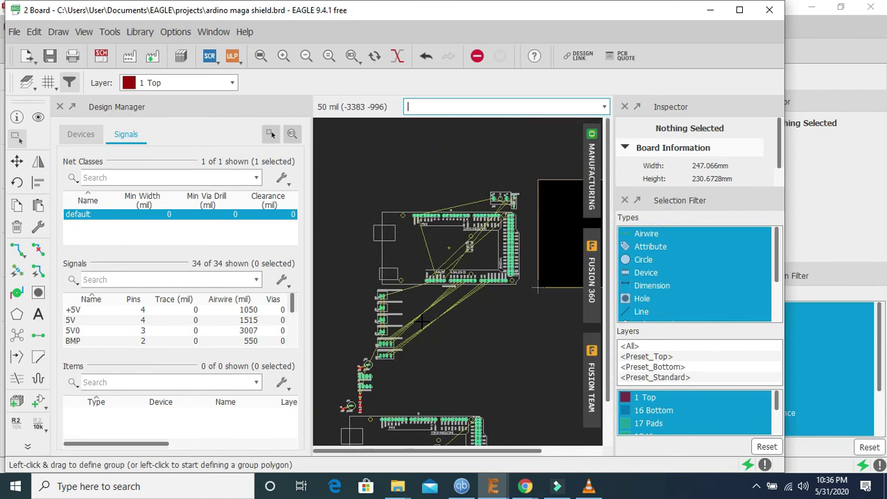
Examine the airwires running from the Arduino Mega's power and analog pins to the column of two-pin and four-pin JST connectors
{"action": "scroll", "coordinate": [421, 320], "scroll_direction": "up", "scroll_amount": 3}
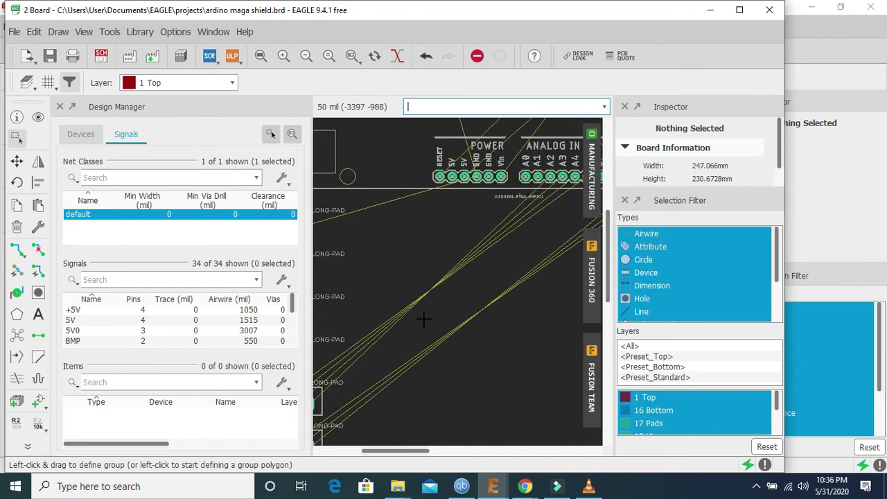
{"action": "scroll", "coordinate": [393, 300], "scroll_direction": "down", "scroll_amount": 5}
{"action": "scroll", "coordinate": [342, 326], "scroll_direction": "up", "scroll_amount": 5}
{"action": "scroll", "coordinate": [344, 326], "scroll_direction": "down", "scroll_amount": 5}
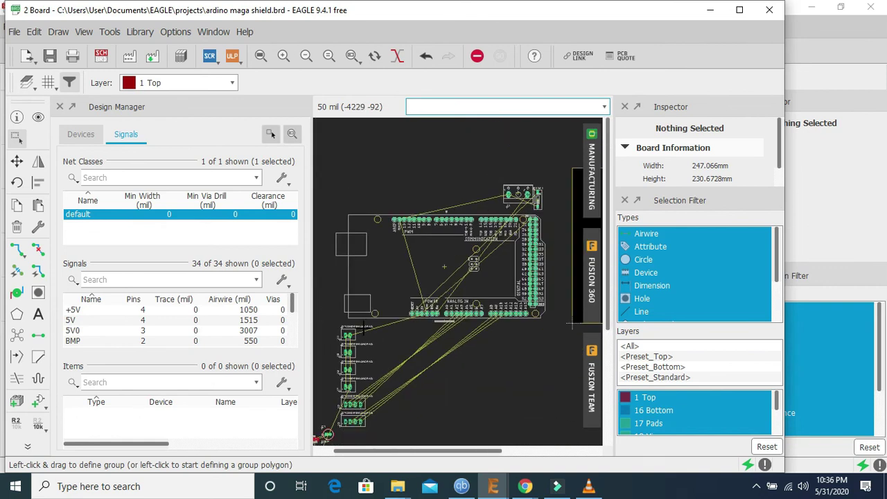
{"action": "scroll", "coordinate": [348, 278], "scroll_direction": "up", "scroll_amount": 4}
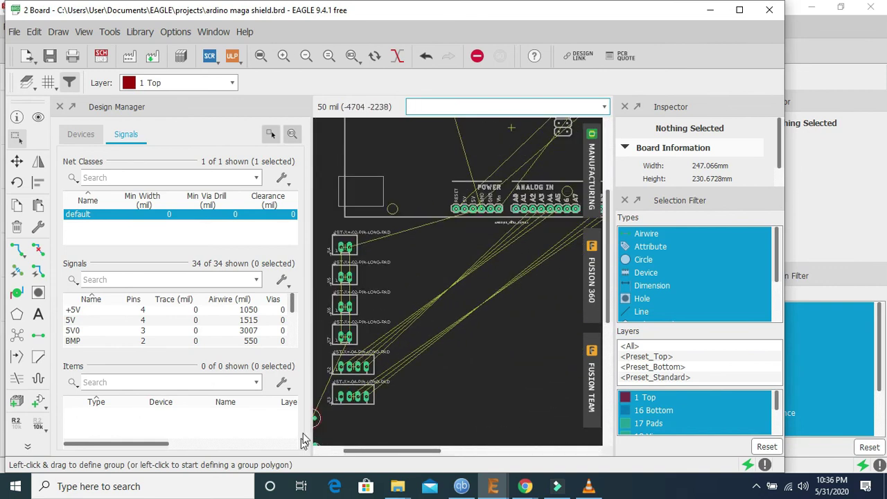
{"action": "scroll", "coordinate": [373, 378], "scroll_direction": "up", "scroll_amount": 2}
{"action": "scroll", "coordinate": [372, 378], "scroll_direction": "down", "scroll_amount": 5}
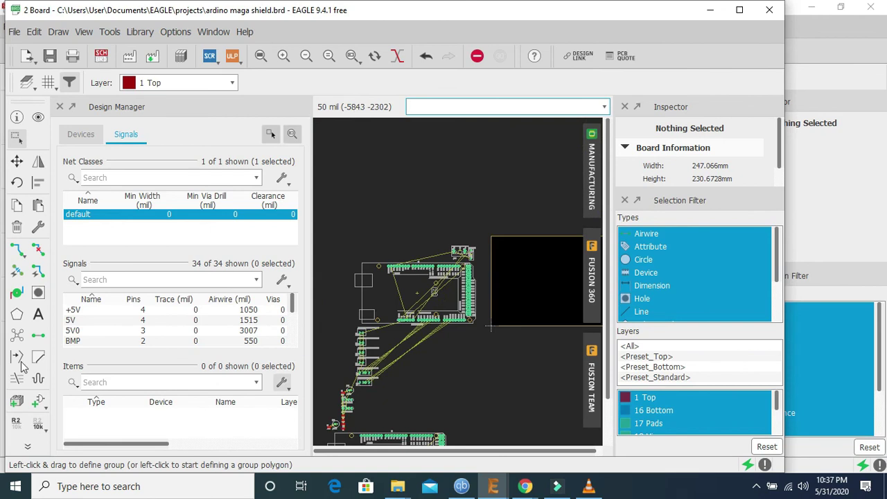
Review the overall placement of the footprints beside the empty board outline and return to the schematic
{"action": "left_click", "coordinate": [38, 254]}
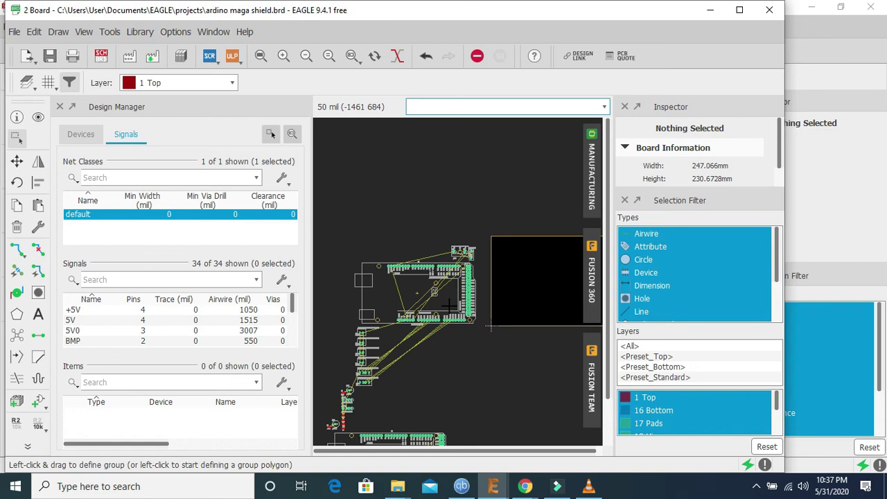
{"action": "scroll", "coordinate": [451, 306], "scroll_direction": "up", "scroll_amount": 4}
{"action": "scroll", "coordinate": [451, 306], "scroll_direction": "down", "scroll_amount": 5}
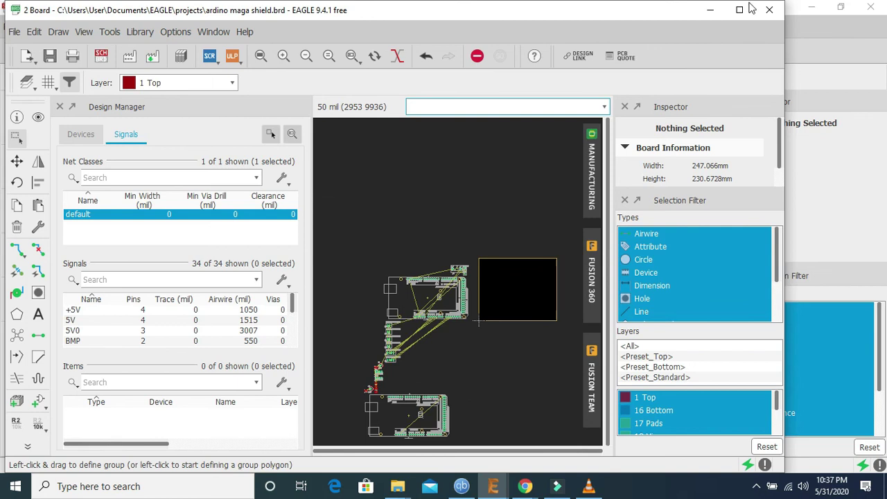
{"action": "left_click", "coordinate": [714, 13]}
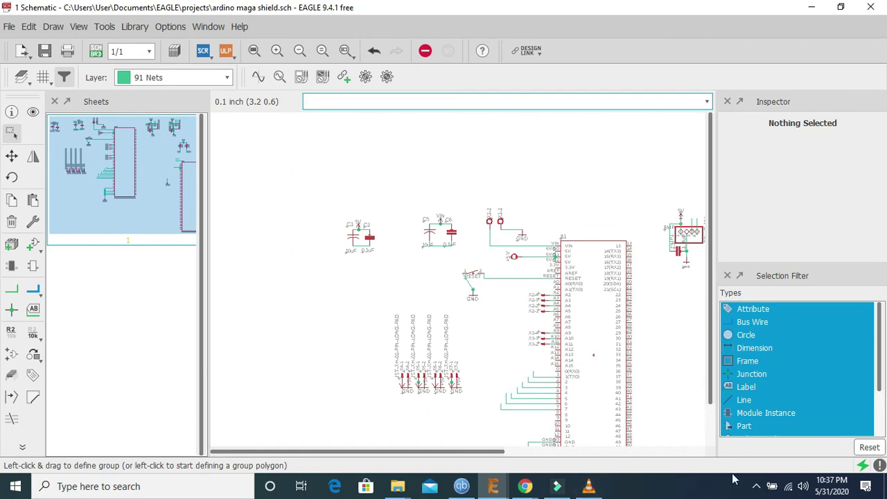
{"action": "left_click", "coordinate": [756, 487]}
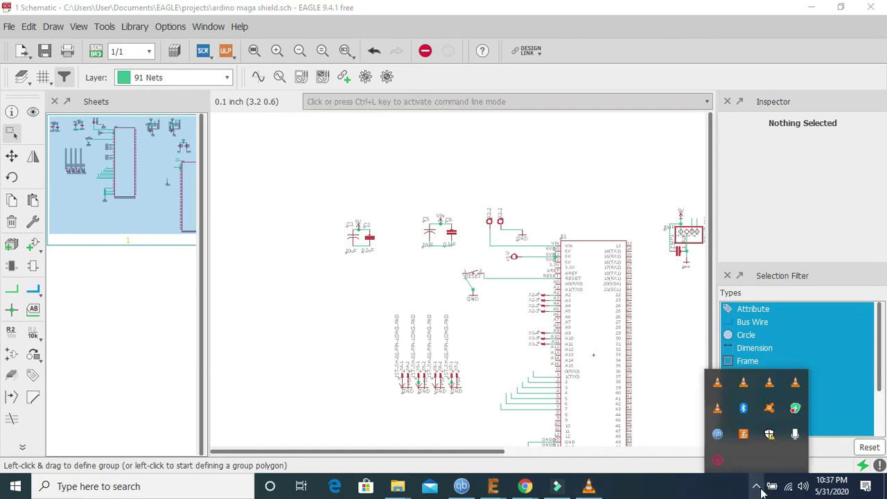
{"action": "right_click", "coordinate": [718, 462]}
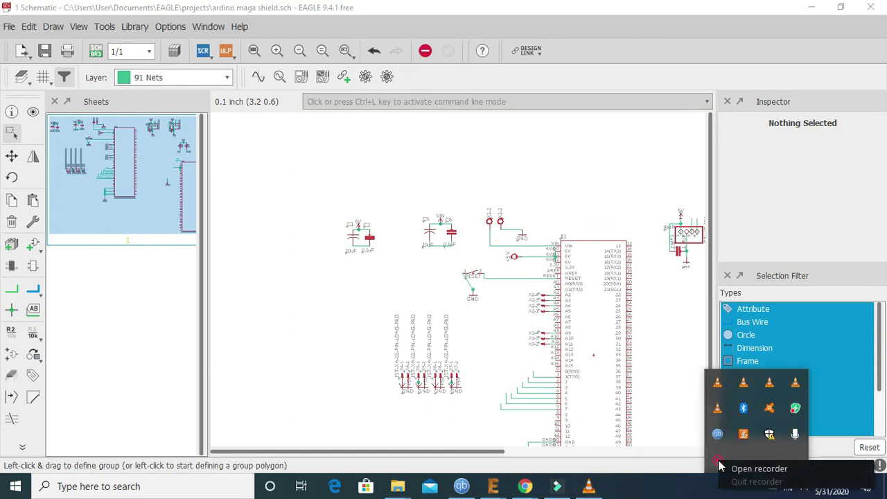